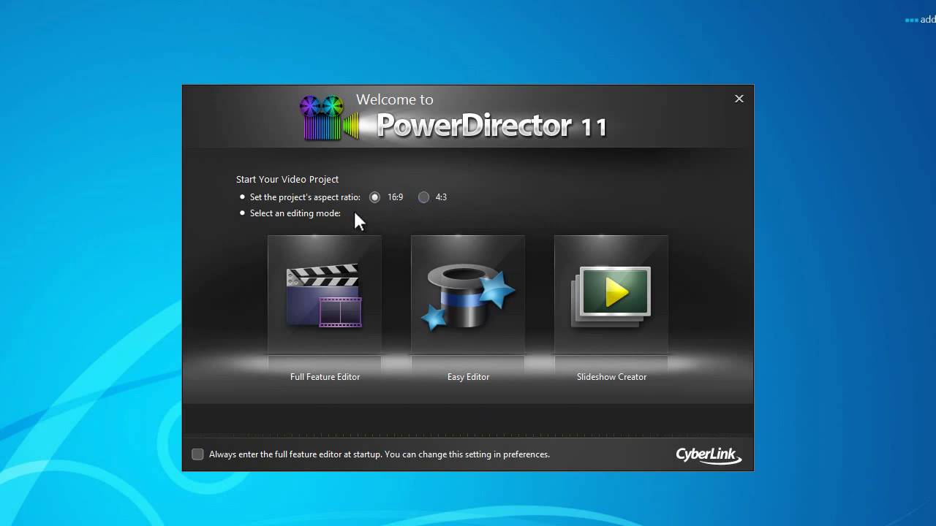
- Keep the 16:9 aspect ratio and launch the Full Feature Editor
{"action": "left_click", "coordinate": [297, 300]}
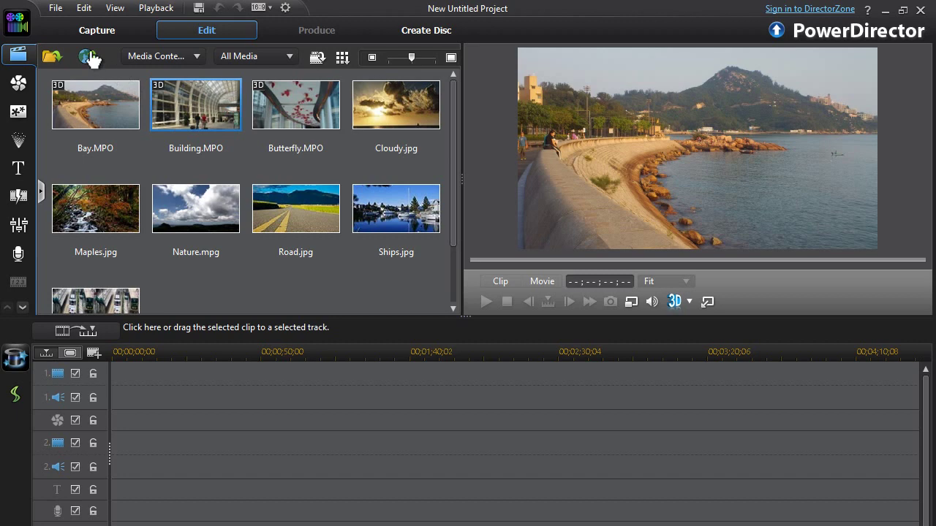
- Preview clips in the media library and select the Road and Nature clips
{"action": "left_click", "coordinate": [219, 135]}
{"action": "mouse_move", "coordinate": [399, 113]}
{"action": "left_mouse_down"}
{"action": "mouse_move", "coordinate": [397, 204]}
{"action": "mouse_move", "coordinate": [409, 125]}
{"action": "left_mouse_up"}
{"action": "left_click_drag", "start_coordinate": [328, 204], "coordinate": [303, 220]}
{"action": "left_click_drag", "start_coordinate": [210, 221], "coordinate": [109, 394]}
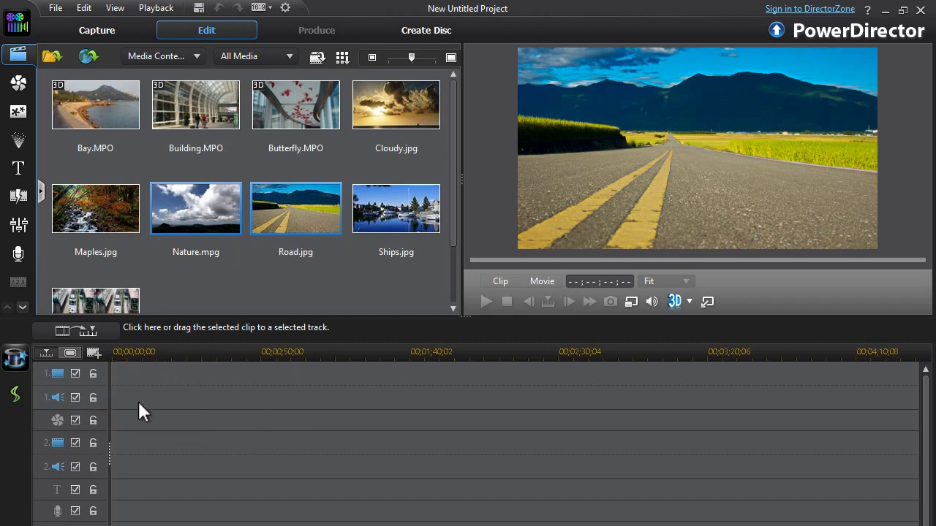
{"action": "left_click", "coordinate": [138, 401]}
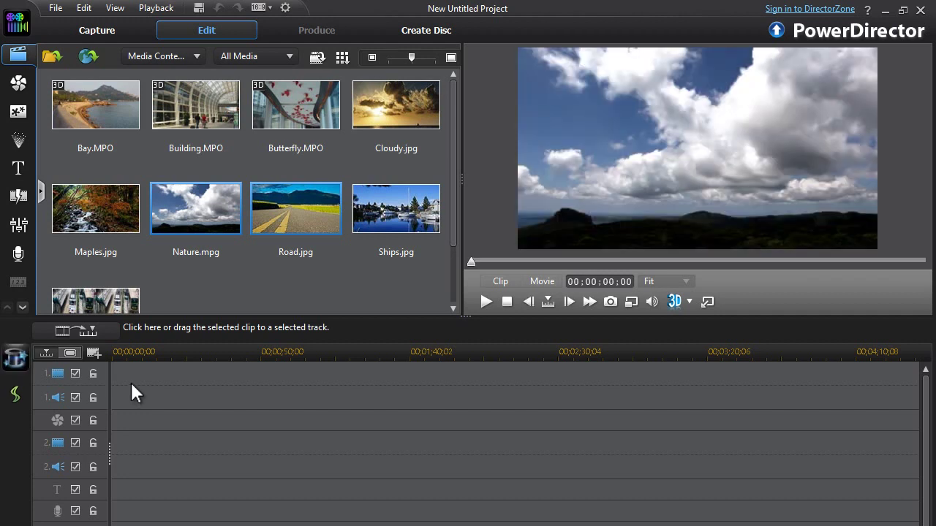
- Place only Nature.mpg at 00:00 on video track 1, then show the Title Room
{"action": "left_click", "coordinate": [210, 221]}
{"action": "left_click_drag", "start_coordinate": [206, 220], "coordinate": [190, 367]}
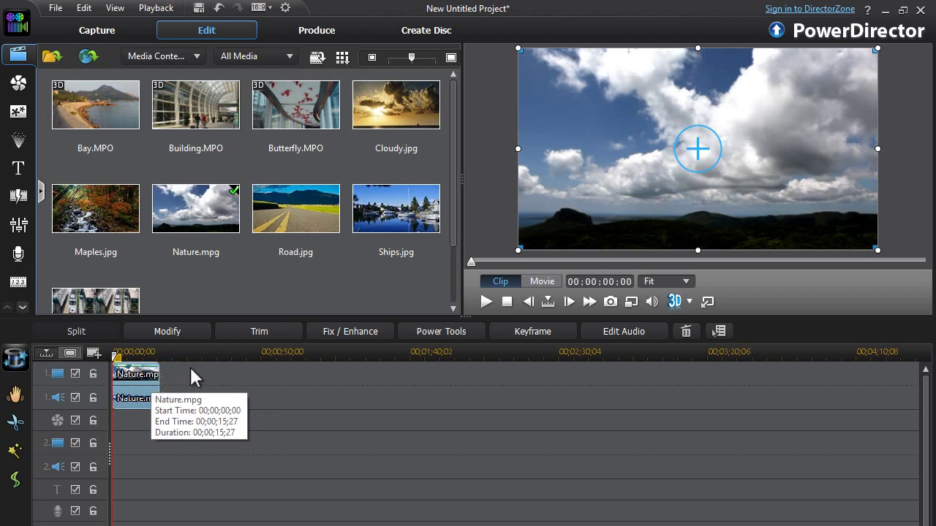
{"action": "left_click", "coordinate": [190, 367]}
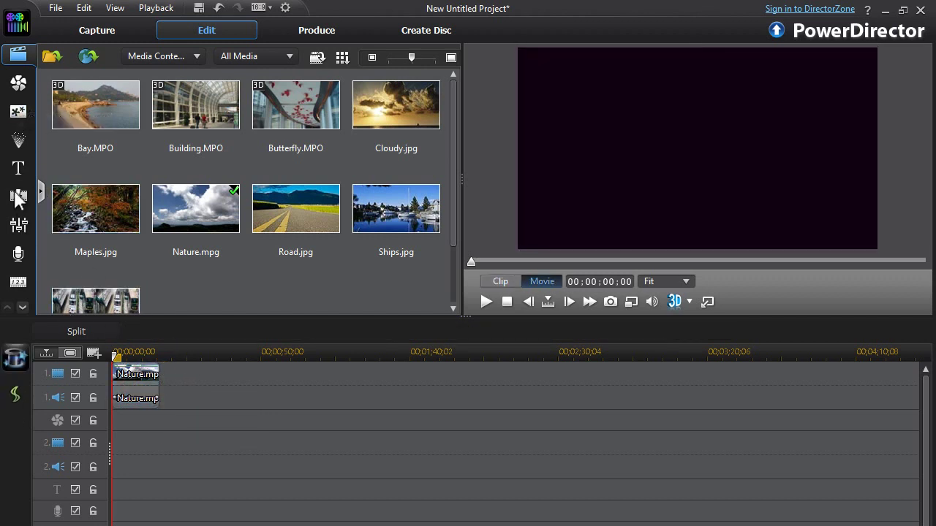
{"action": "left_click", "coordinate": [142, 397]}
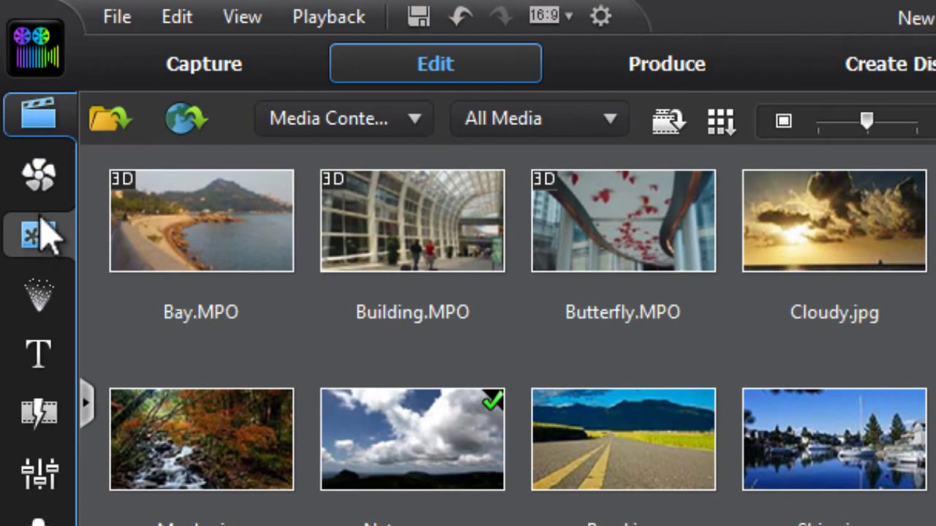
{"action": "left_click", "coordinate": [52, 381]}
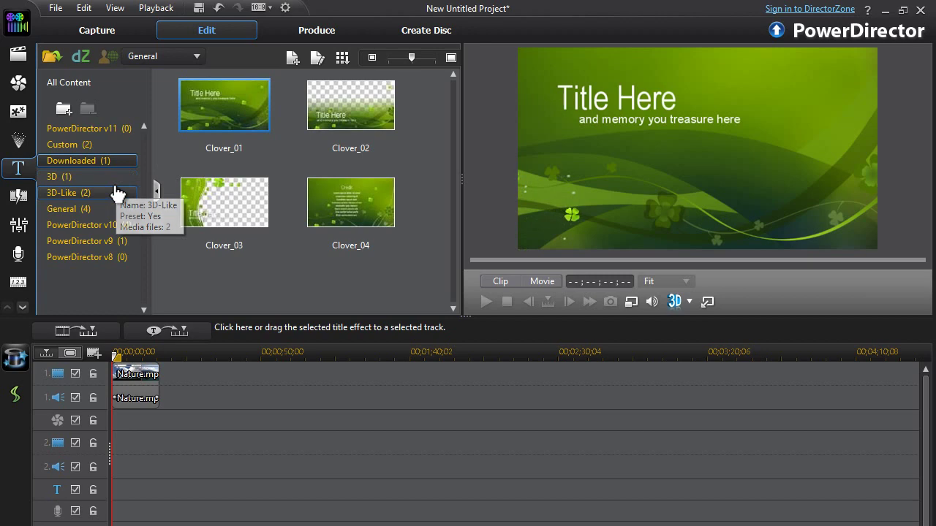
- Browse the 3D-Like, Custom, v8, v10, Downloaded and 3D title categories, then start a new template
{"action": "left_click", "coordinate": [81, 193]}
{"action": "left_click", "coordinate": [76, 146]}
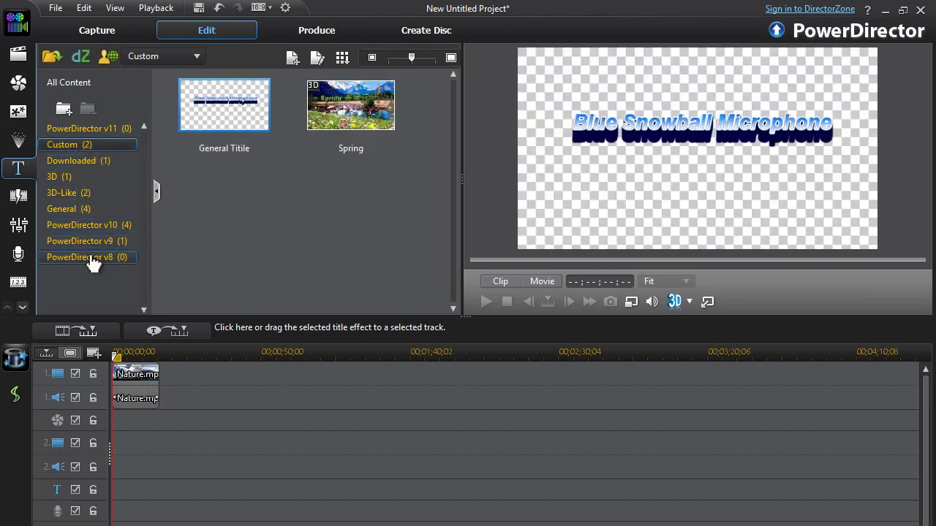
{"action": "left_click", "coordinate": [87, 257]}
{"action": "left_click", "coordinate": [82, 225]}
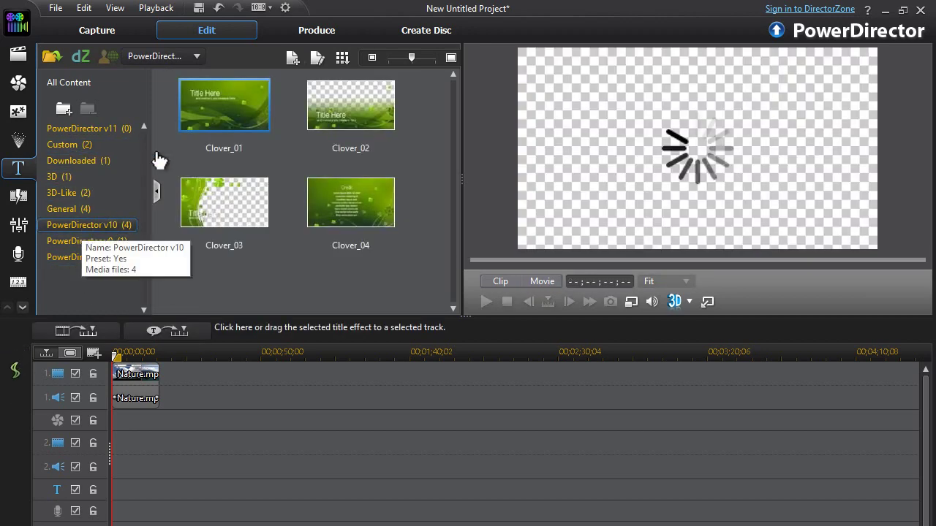
{"action": "left_click_drag", "start_coordinate": [160, 193], "coordinate": [69, 146]}
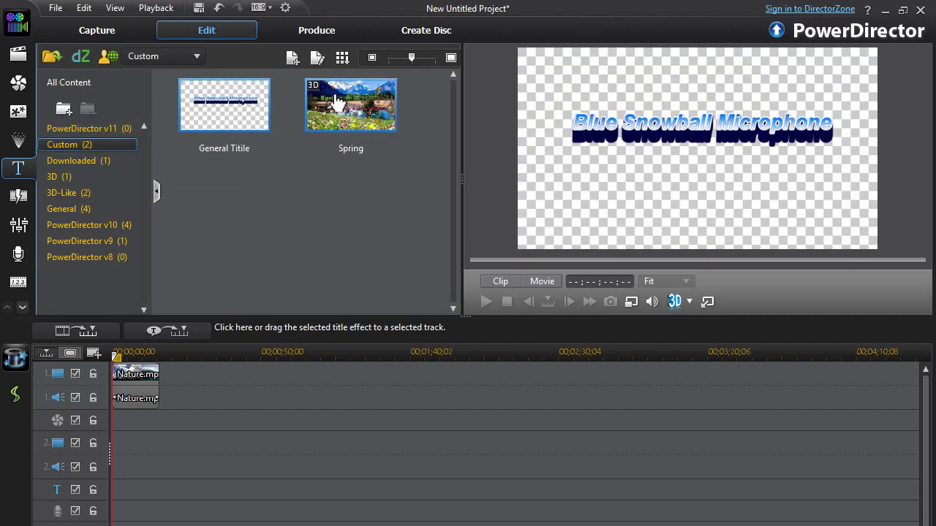
{"action": "left_click", "coordinate": [94, 161]}
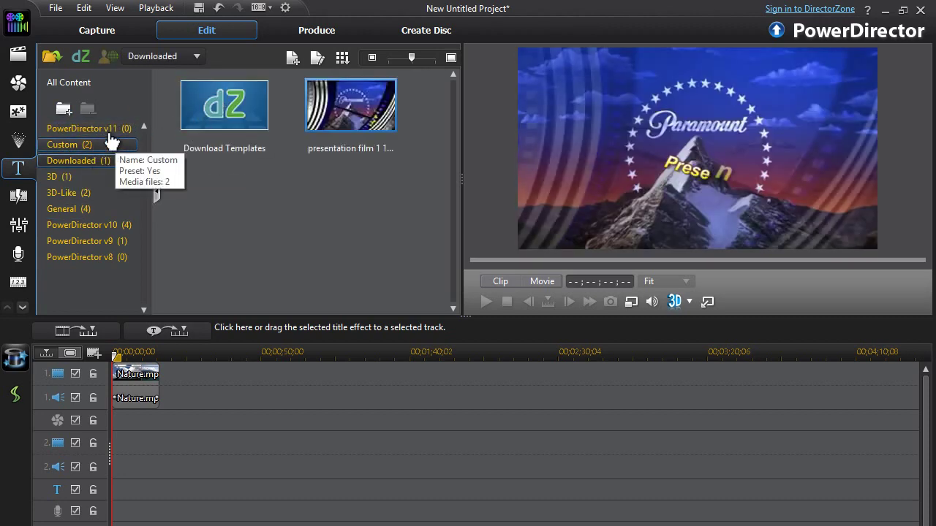
{"action": "left_click", "coordinate": [58, 176]}
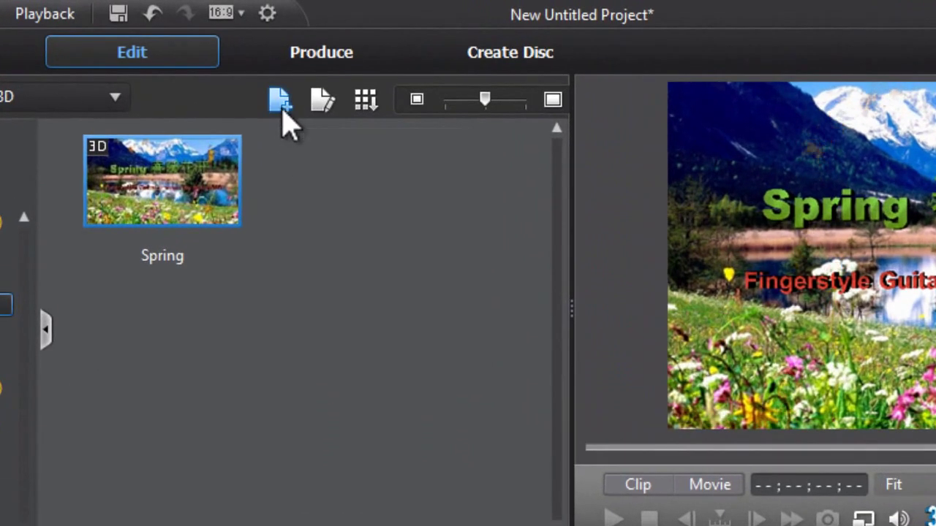
{"action": "left_click", "coordinate": [282, 107]}
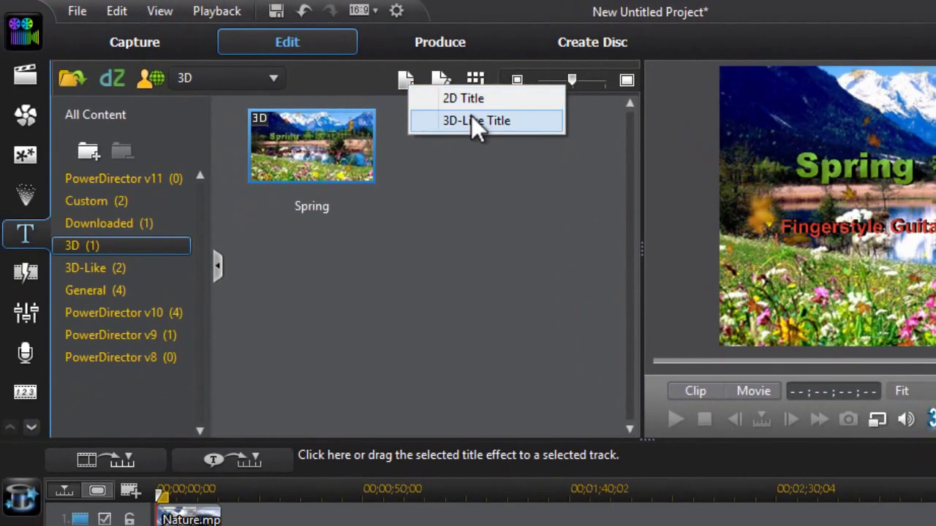
- Create a 2D title, replace 'My Title' with 'PowerDirector 11 Tutorilas', and move it up
{"action": "left_click", "coordinate": [471, 98]}
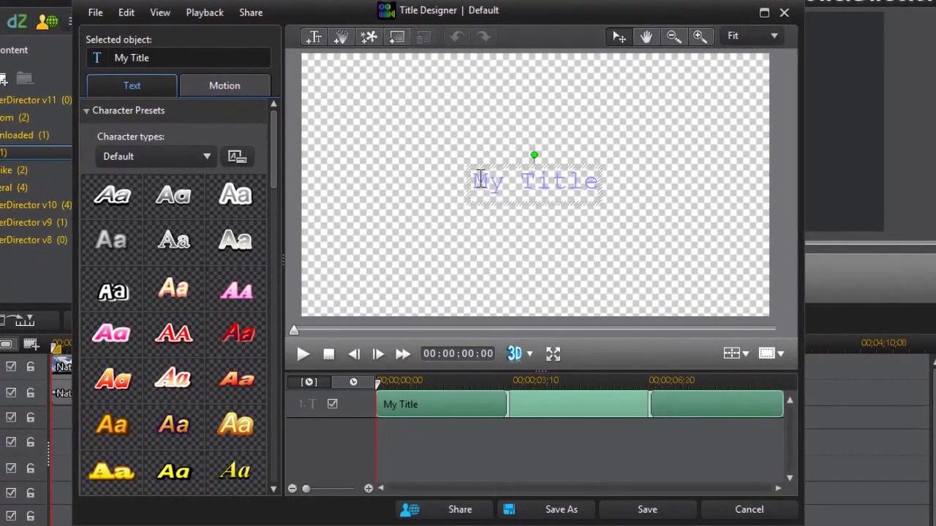
{"action": "left_click_drag", "start_coordinate": [479, 176], "coordinate": [595, 203]}
{"action": "key", "text": "BackSpace"}
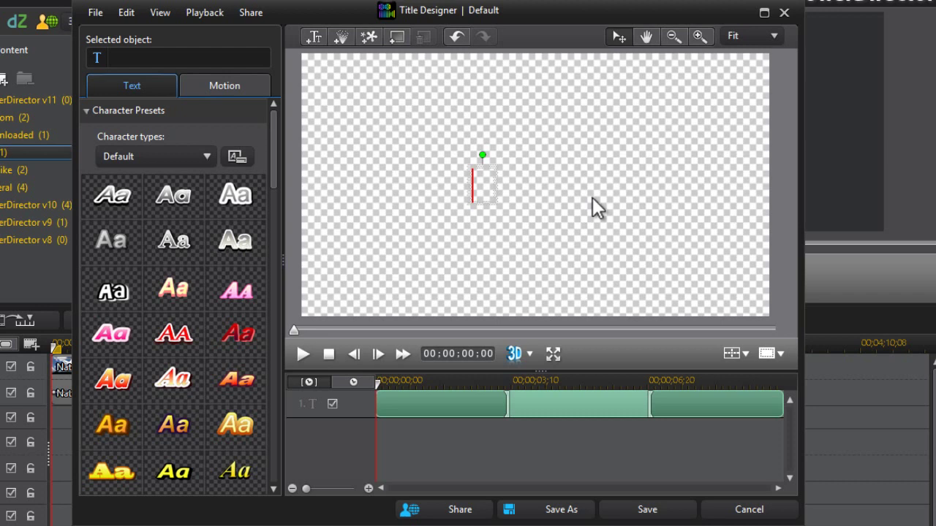
{"action": "type", "text": "P"}
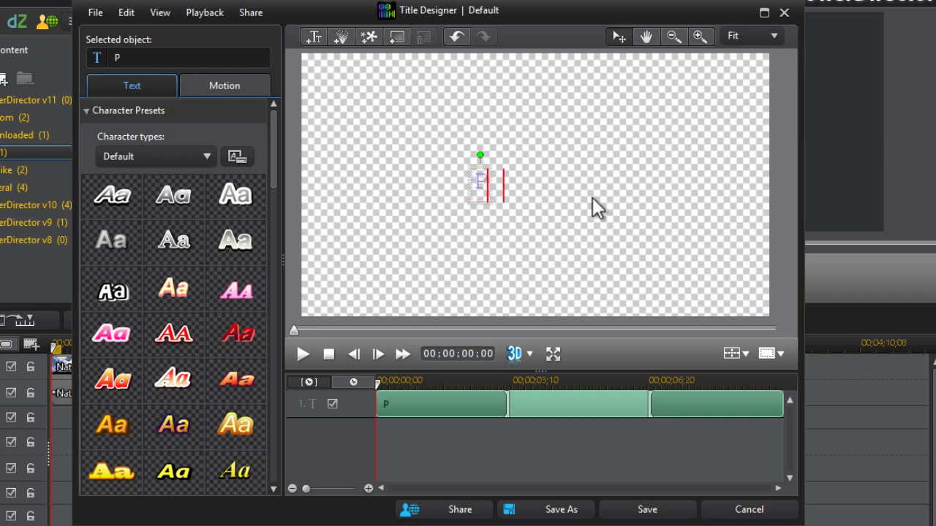
{"action": "type", "text": "owerDir"}
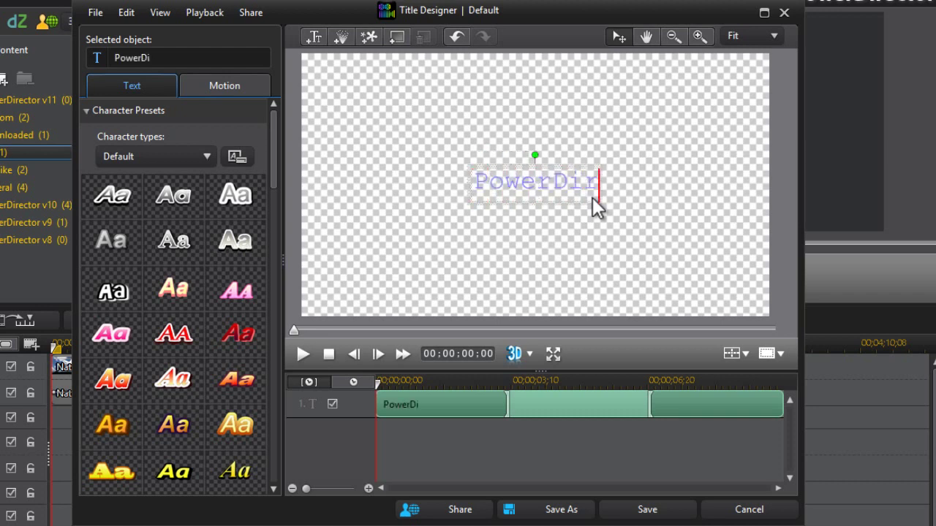
{"action": "type", "text": "ector 11"}
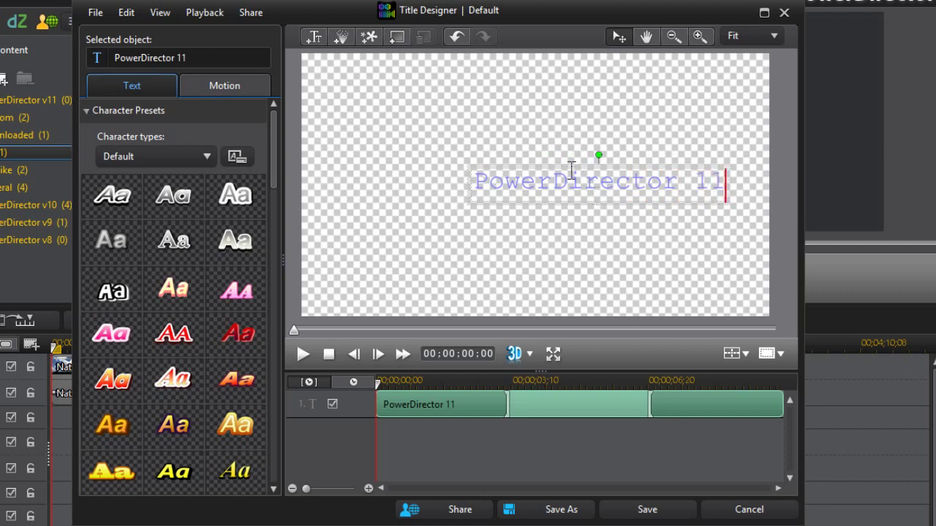
{"action": "left_click_drag", "start_coordinate": [550, 166], "coordinate": [459, 103]}
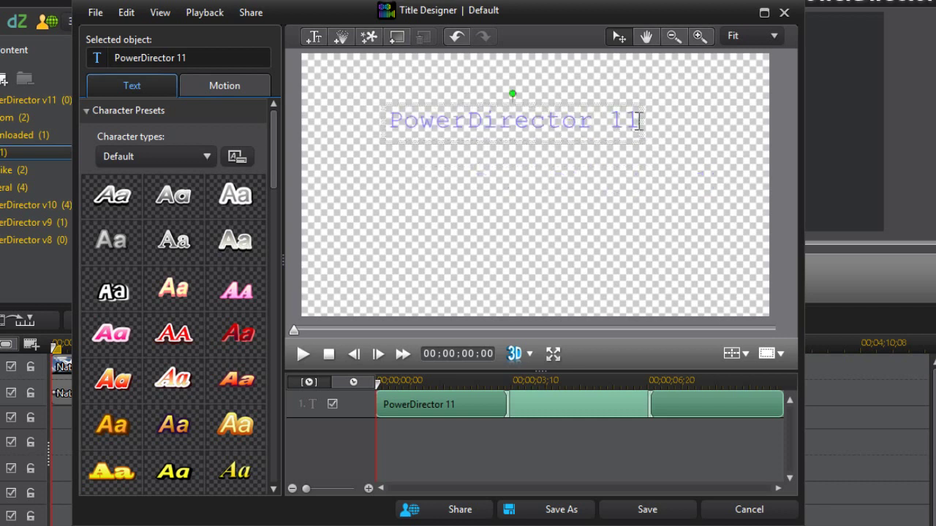
{"action": "type", "text": "Tutoril"}
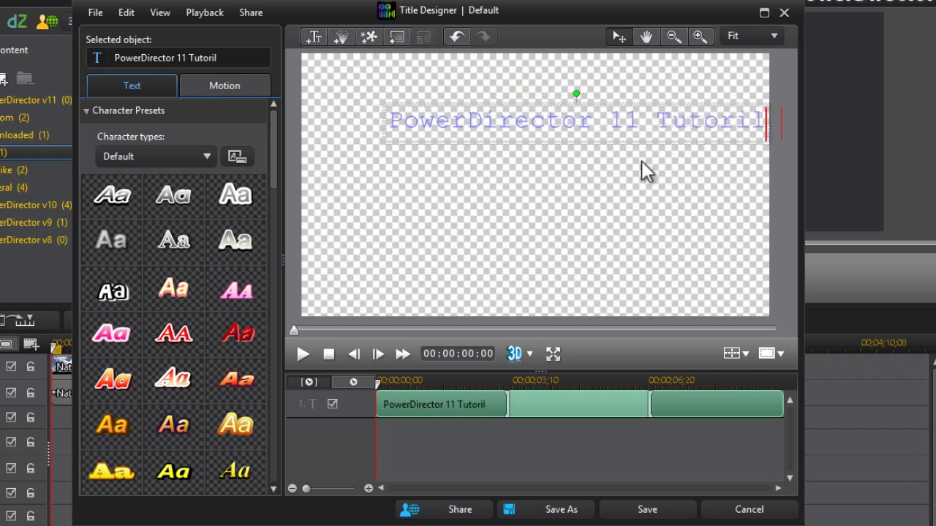
{"action": "type", "text": "as"}
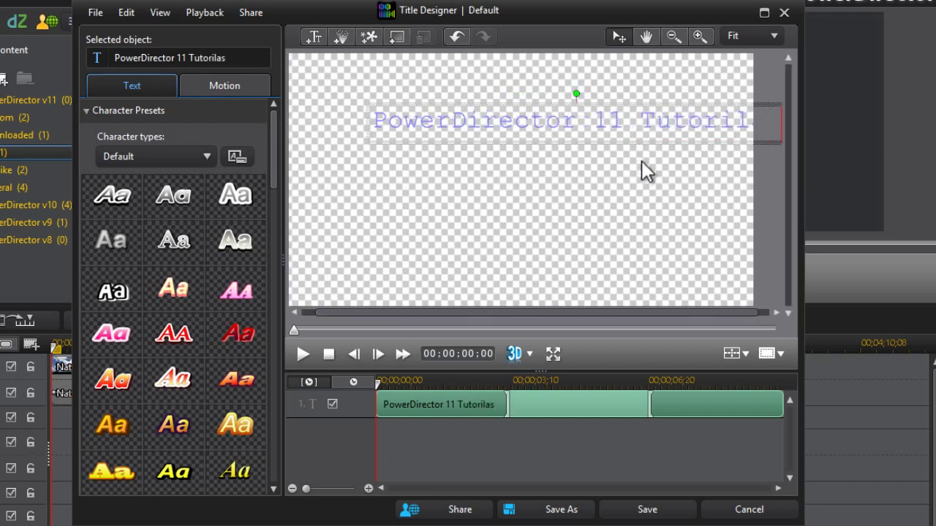
{"action": "left_click", "coordinate": [460, 104]}
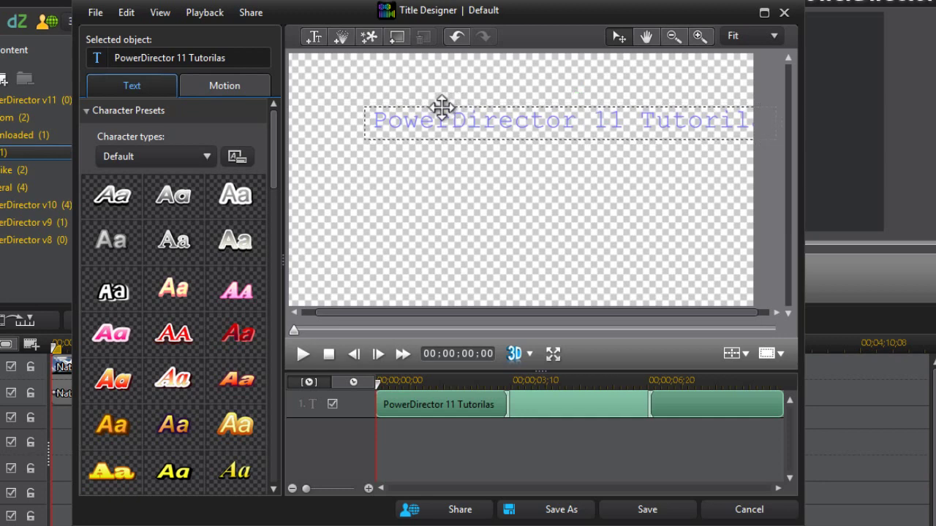
- Check the title's font and font-size lists without changing either
{"action": "right_click", "coordinate": [409, 134]}
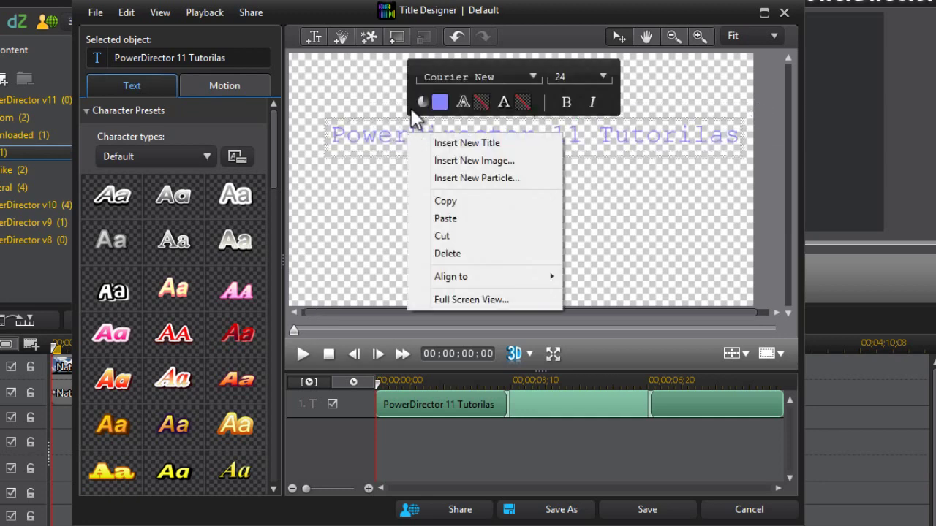
{"action": "left_click", "coordinate": [536, 71]}
{"action": "left_click", "coordinate": [539, 70]}
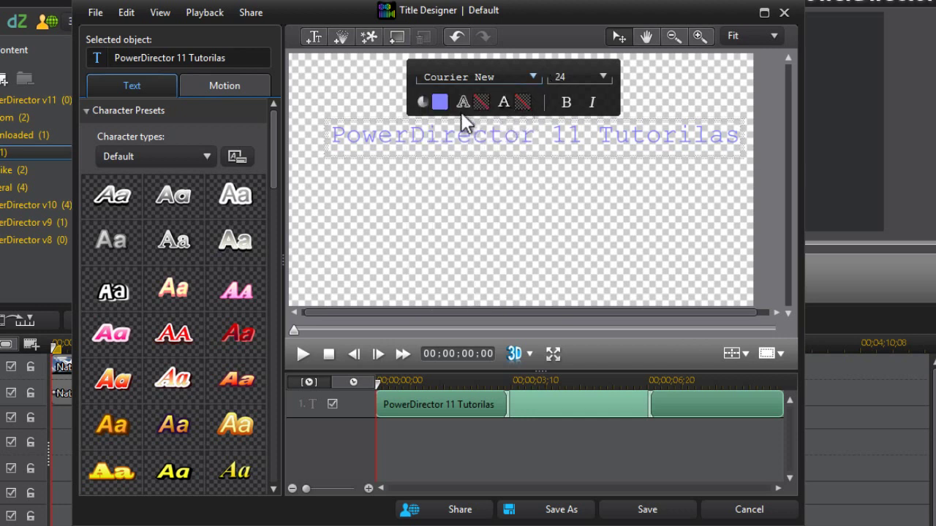
{"action": "left_click", "coordinate": [589, 77]}
{"action": "left_click", "coordinate": [590, 77]}
- Drag the title text slightly lower on the Title Designer canvas
{"action": "left_click", "coordinate": [491, 146]}
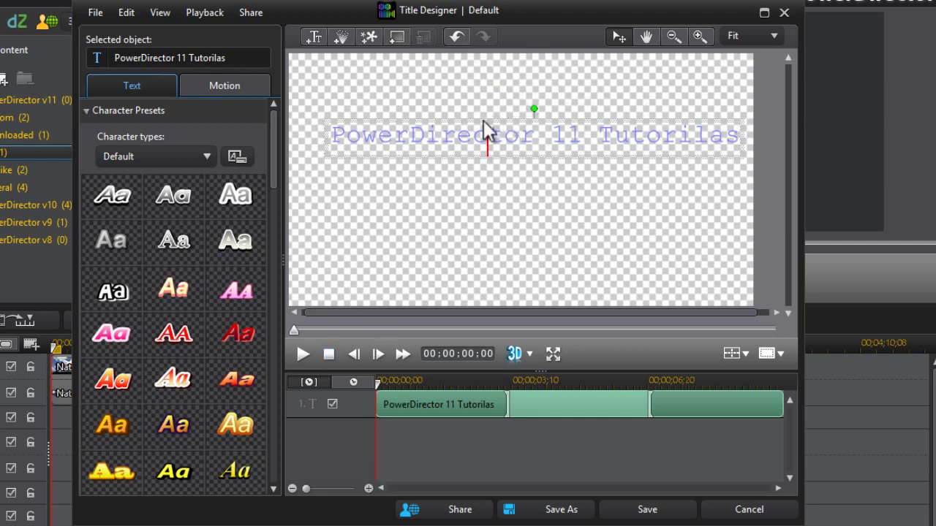
{"action": "left_click_drag", "start_coordinate": [417, 151], "coordinate": [419, 126]}
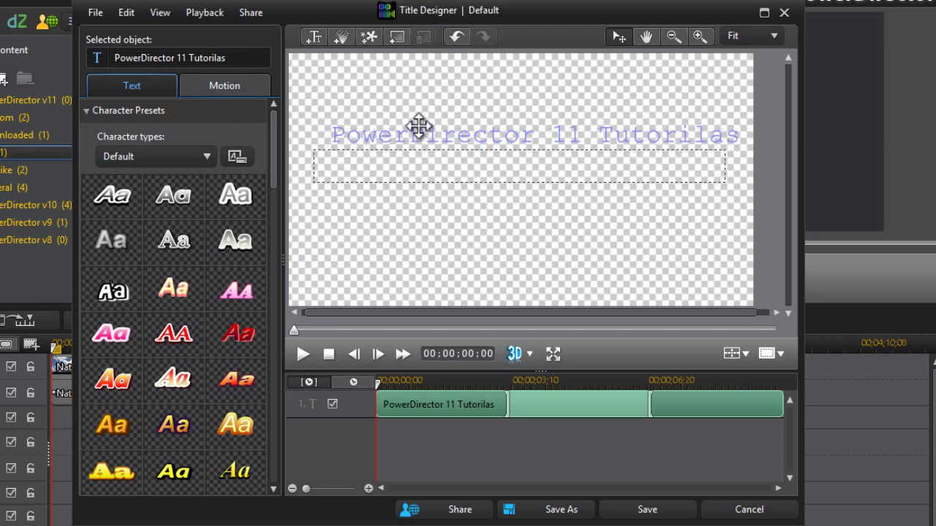
{"action": "left_click", "coordinate": [456, 38]}
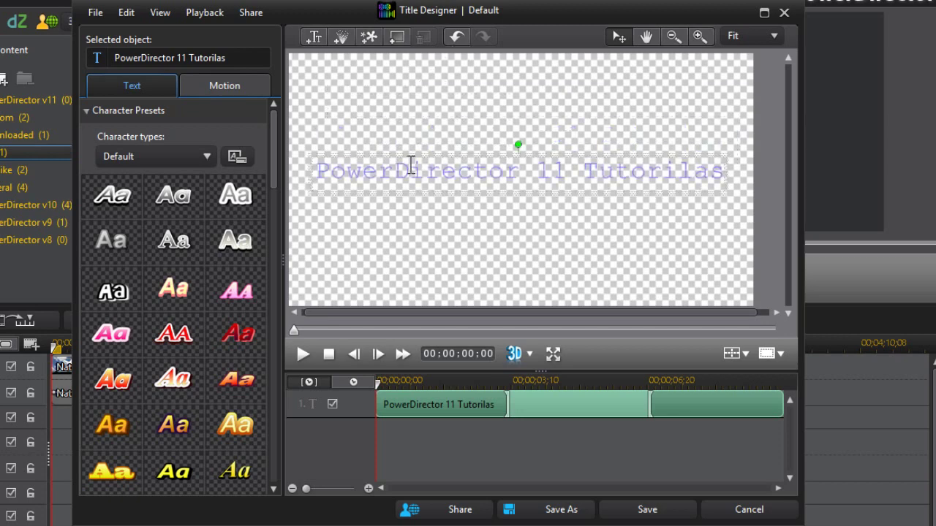
{"action": "right_click", "coordinate": [412, 165]}
{"action": "left_click", "coordinate": [360, 163]}
- Try the grey bevelled, pink italic and white shadowed presets, then apply the green character preset
{"action": "scroll", "coordinate": [272, 154], "scroll_direction": "down", "scroll_amount": 3}
{"action": "scroll", "coordinate": [272, 146], "scroll_direction": "up", "scroll_amount": 1}
{"action": "scroll", "coordinate": [276, 116], "scroll_direction": "up", "scroll_amount": 2}
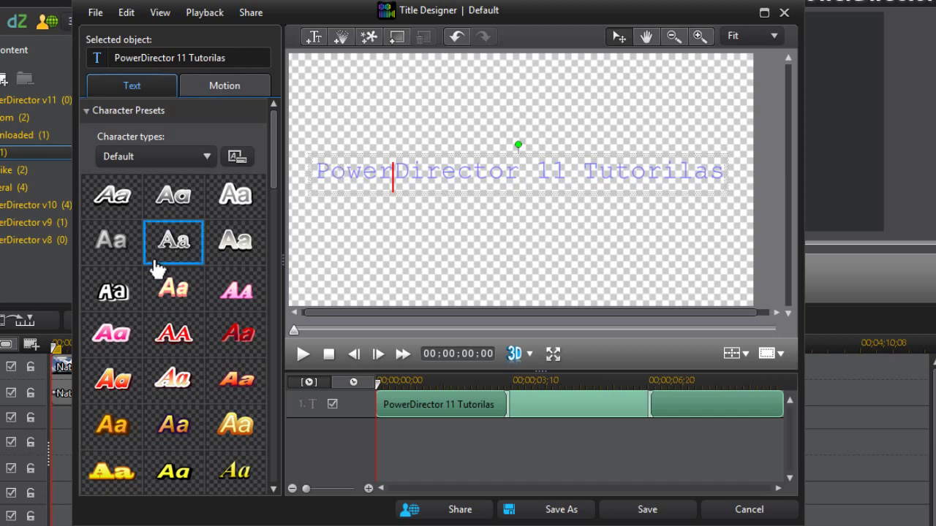
{"action": "scroll", "coordinate": [275, 202], "scroll_direction": "down", "scroll_amount": 2}
{"action": "scroll", "coordinate": [263, 212], "scroll_direction": "up", "scroll_amount": 2}
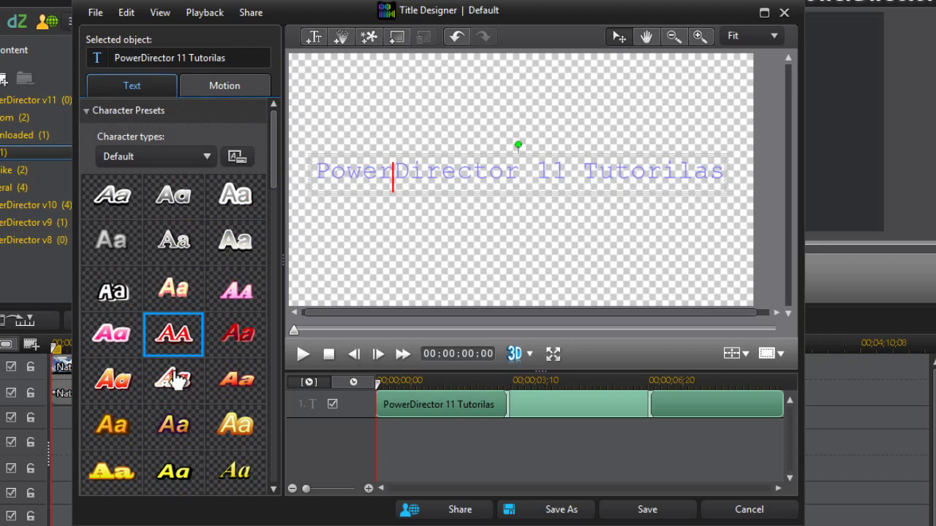
{"action": "left_click", "coordinate": [128, 248]}
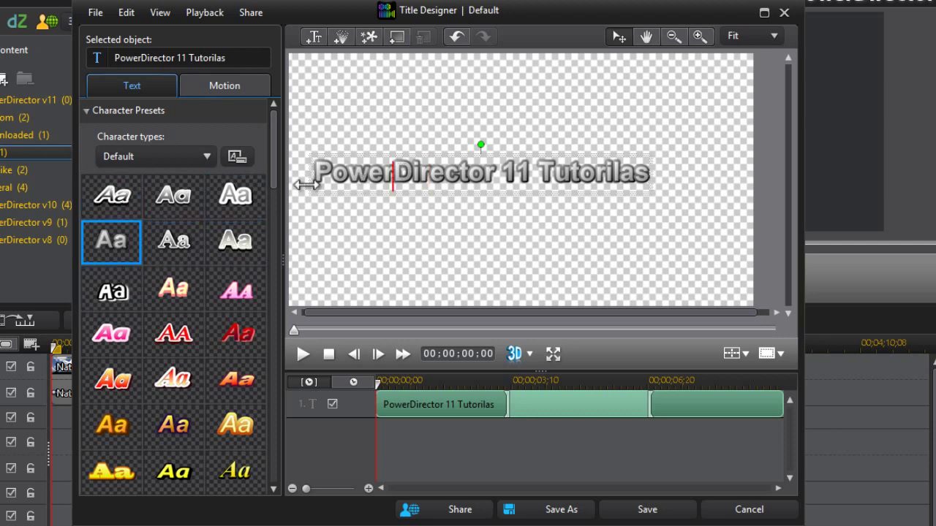
{"action": "left_click", "coordinate": [240, 298]}
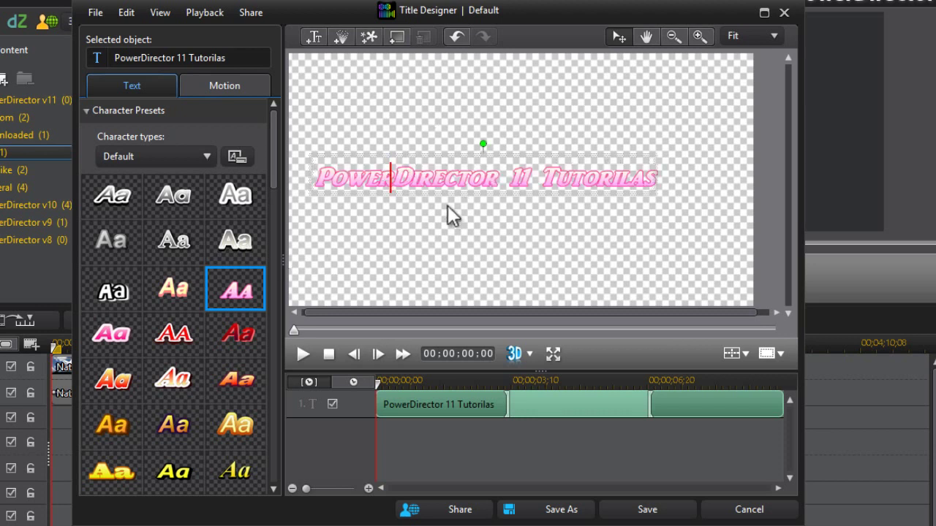
{"action": "left_click", "coordinate": [158, 223]}
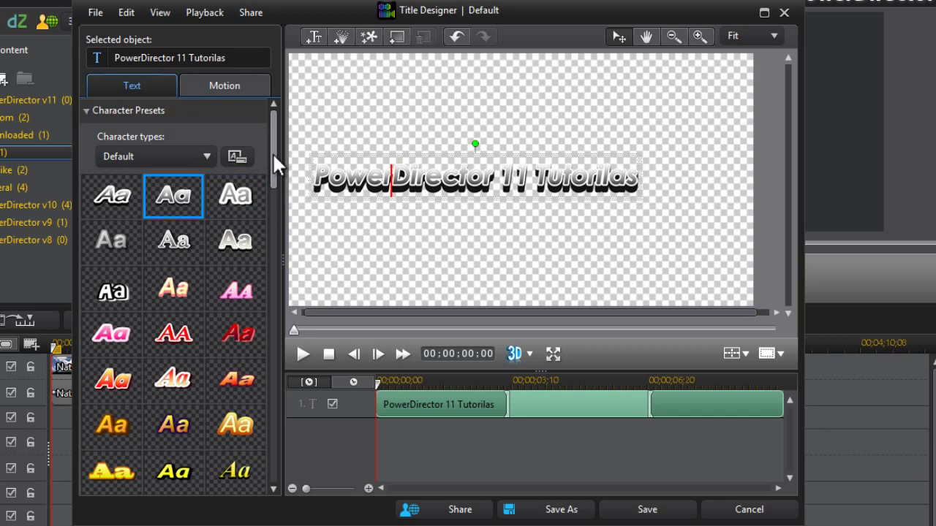
{"action": "left_click_drag", "start_coordinate": [272, 152], "coordinate": [258, 197]}
{"action": "left_click", "coordinate": [170, 308]}
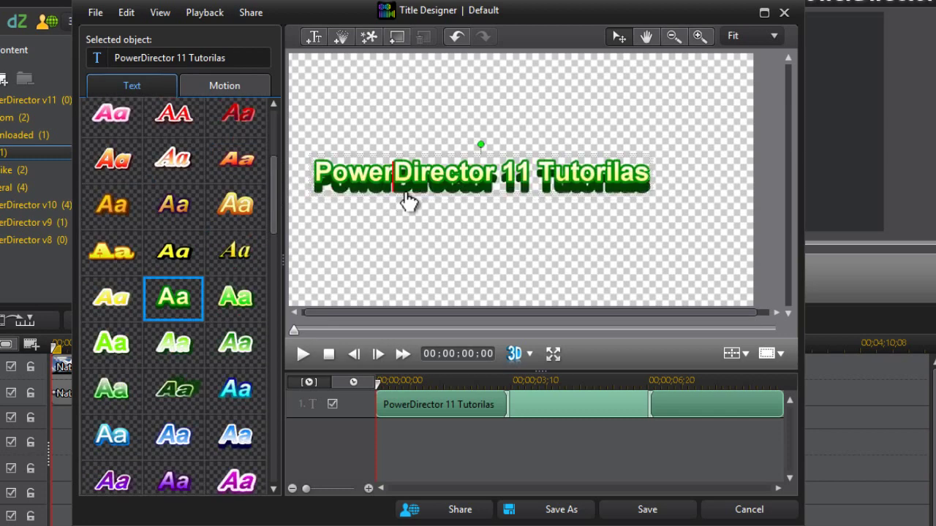
- Set the title's font size to 18
{"action": "left_click", "coordinate": [401, 183]}
{"action": "right_click", "coordinate": [401, 183]}
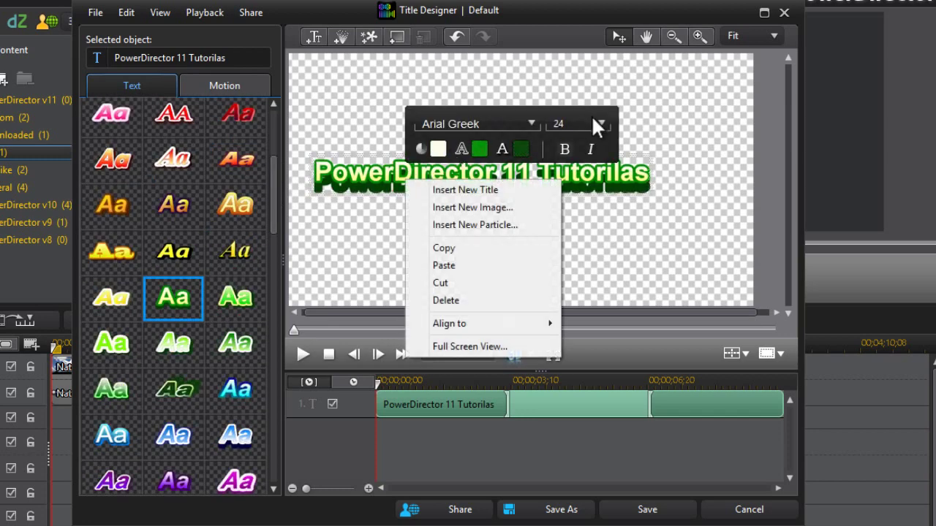
{"action": "left_click", "coordinate": [592, 122]}
{"action": "left_click", "coordinate": [567, 171]}
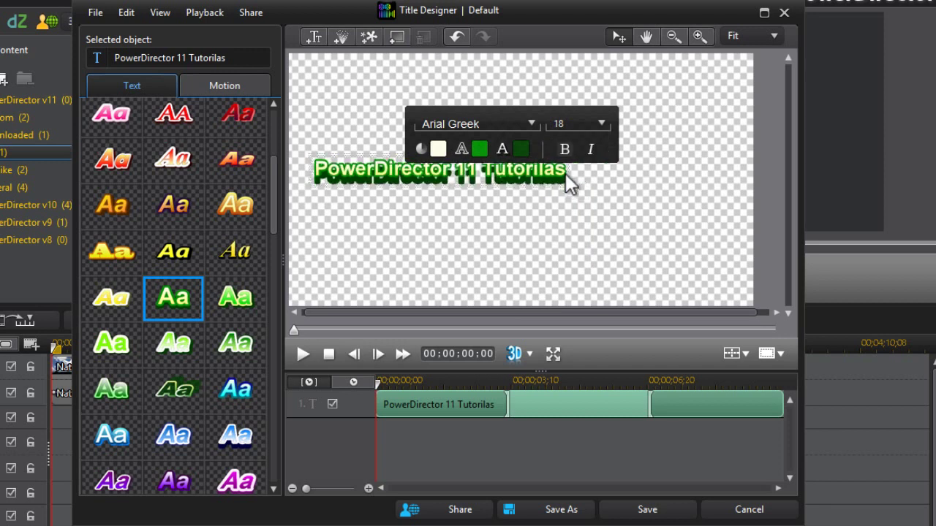
{"action": "left_click", "coordinate": [570, 123]}
{"action": "left_click", "coordinate": [564, 167]}
- Move the title up and right toward the centre of the frame
{"action": "left_click", "coordinate": [464, 194]}
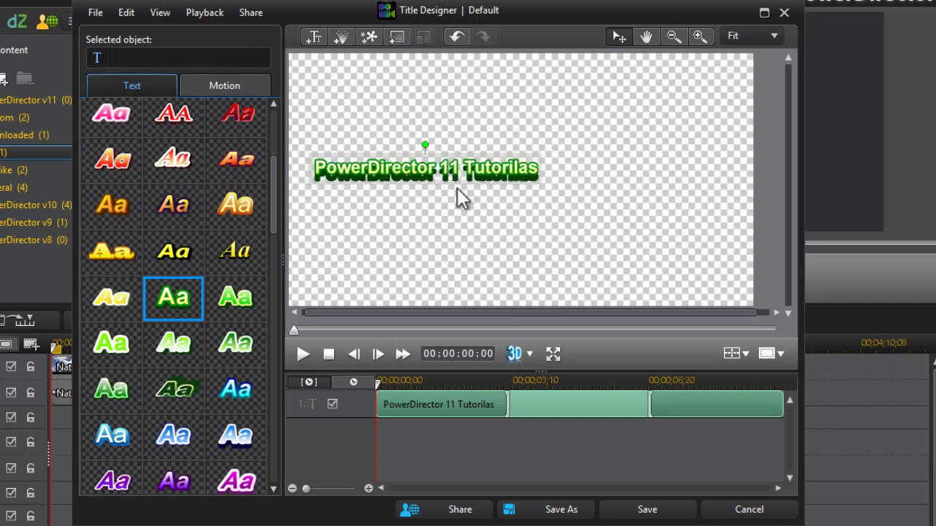
{"action": "left_click", "coordinate": [421, 162]}
{"action": "left_click", "coordinate": [410, 154]}
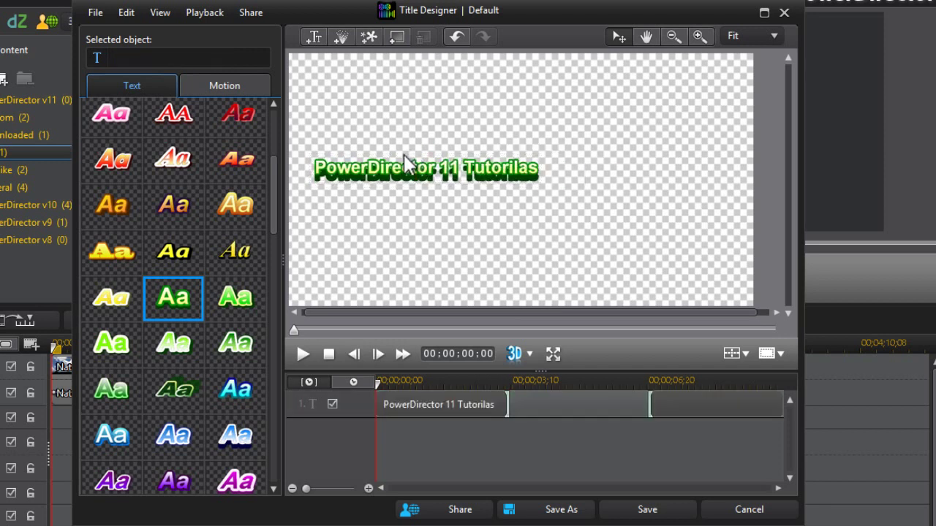
{"action": "left_click", "coordinate": [421, 146]}
{"action": "left_click_drag", "start_coordinate": [459, 149], "coordinate": [530, 135]}
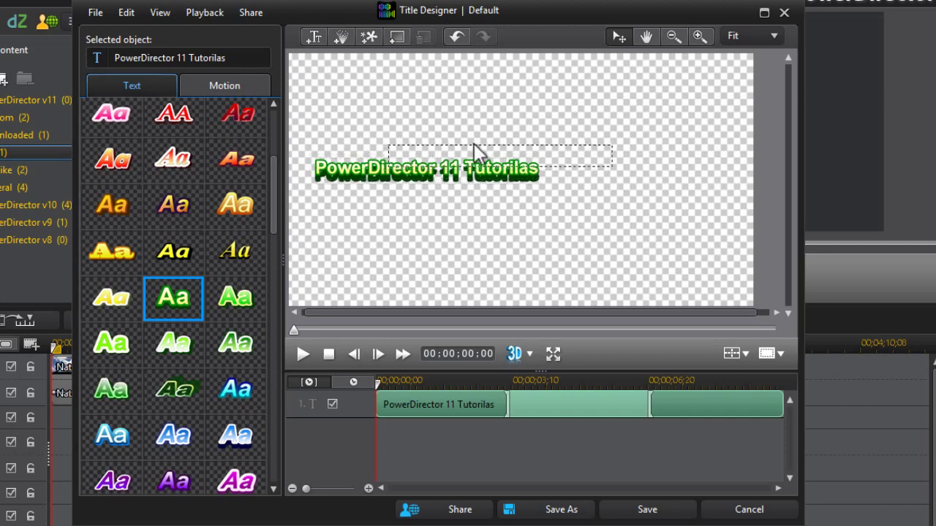
{"action": "left_click", "coordinate": [455, 272]}
{"action": "left_click", "coordinate": [459, 157]}
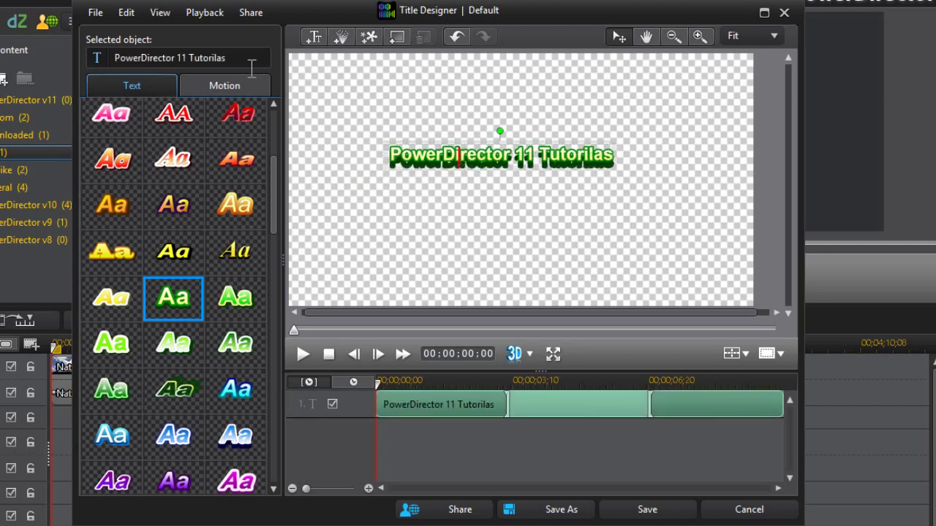
{"action": "left_click", "coordinate": [226, 86]}
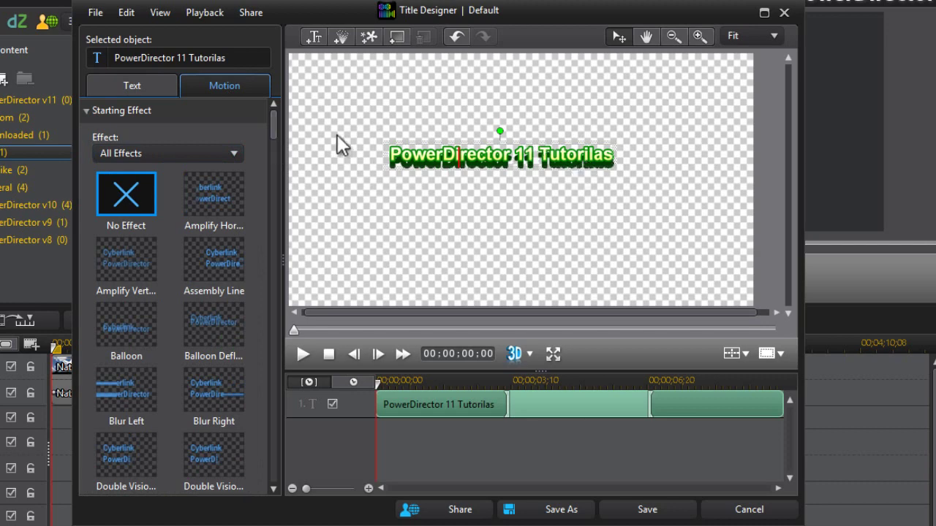
- Apply Flocking as the title's starting effect and preview the fly-in
{"action": "scroll", "coordinate": [270, 131], "scroll_direction": "down", "scroll_amount": 2}
{"action": "scroll", "coordinate": [269, 146], "scroll_direction": "up", "scroll_amount": 1}
{"action": "scroll", "coordinate": [267, 168], "scroll_direction": "down", "scroll_amount": 8}
{"action": "left_click_drag", "start_coordinate": [265, 183], "coordinate": [270, 114]}
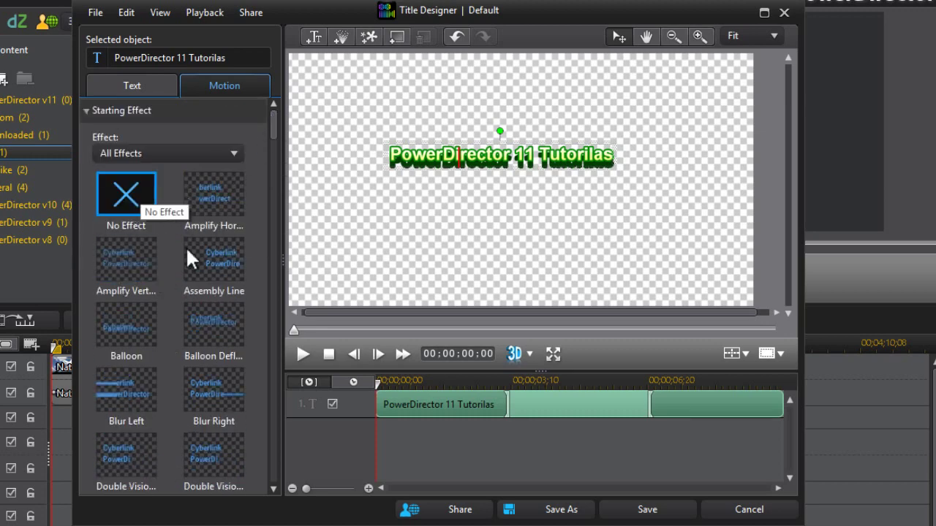
{"action": "left_click_drag", "start_coordinate": [271, 129], "coordinate": [271, 158]}
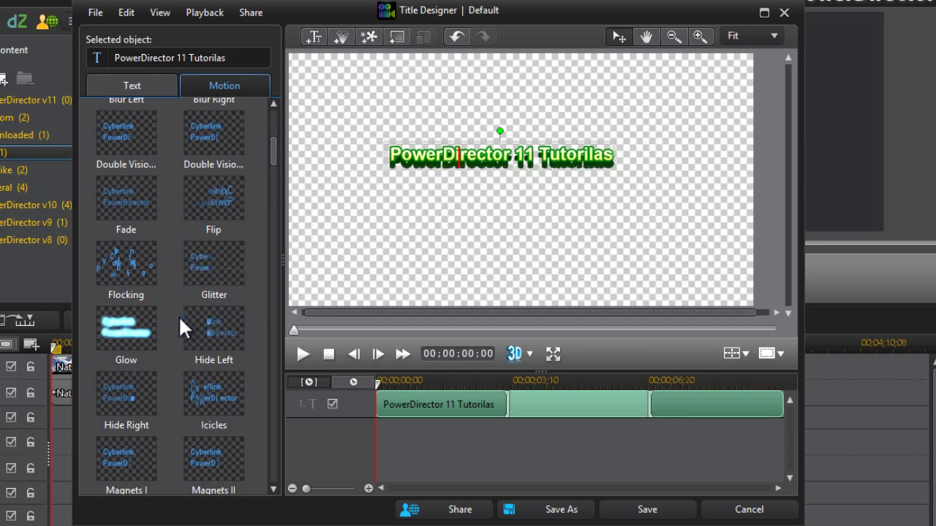
{"action": "left_click", "coordinate": [151, 272]}
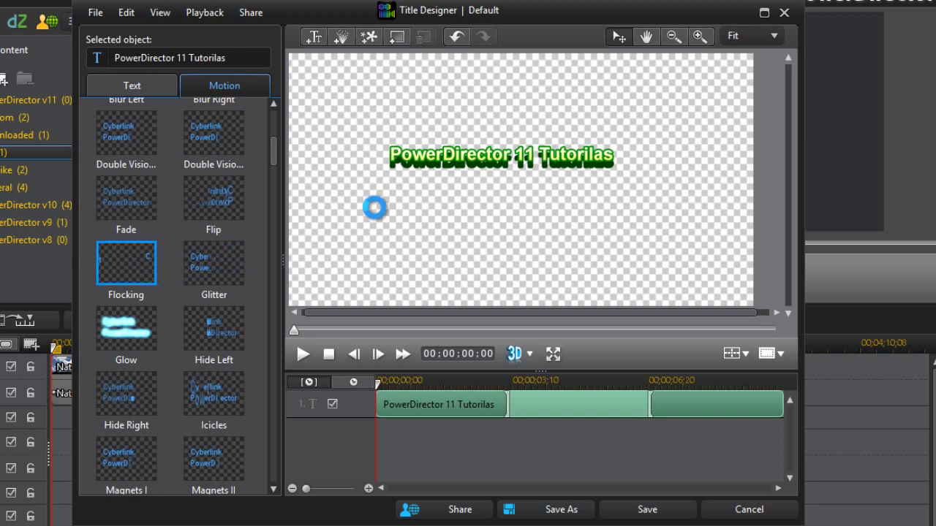
{"action": "left_click", "coordinate": [484, 162]}
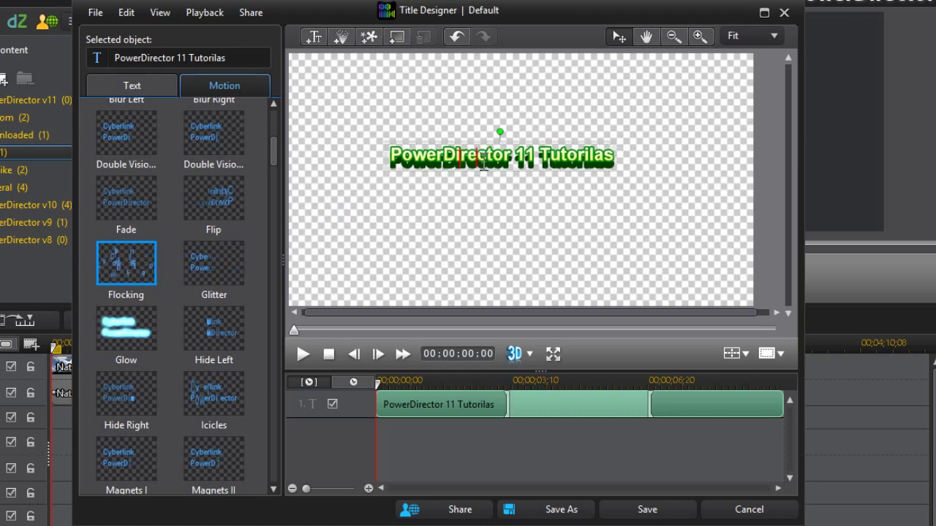
{"action": "left_click", "coordinate": [136, 247]}
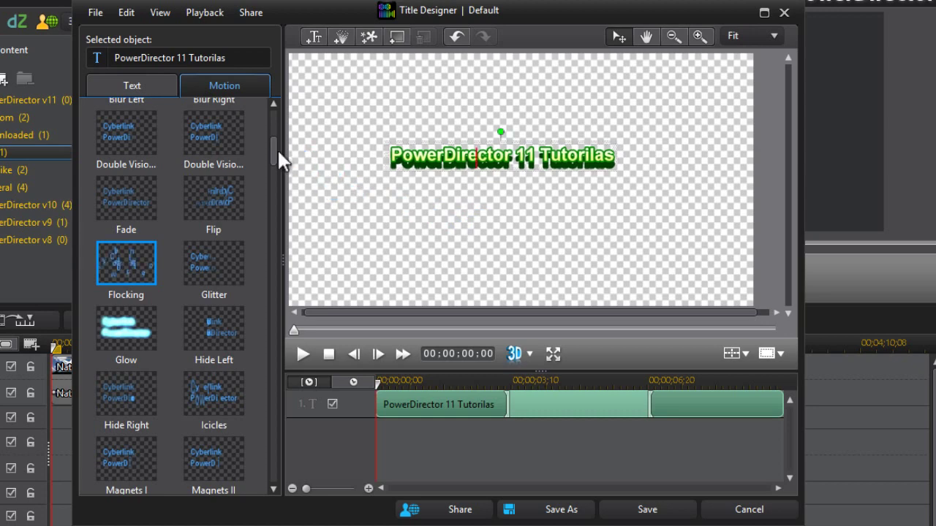
{"action": "left_click_drag", "start_coordinate": [274, 147], "coordinate": [268, 307]}
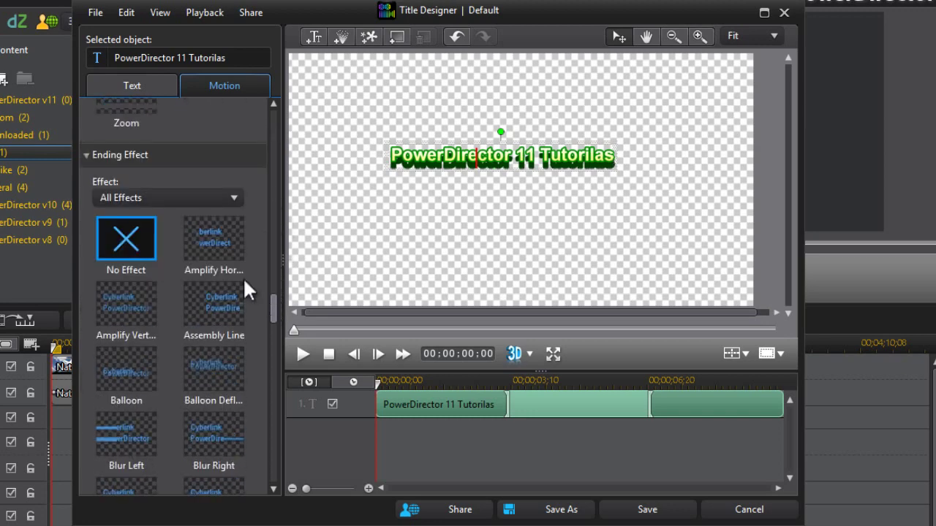
- Under All Effects, choose Assembly Line as the title's ending effect
{"action": "left_click", "coordinate": [143, 202]}
{"action": "left_click", "coordinate": [143, 201]}
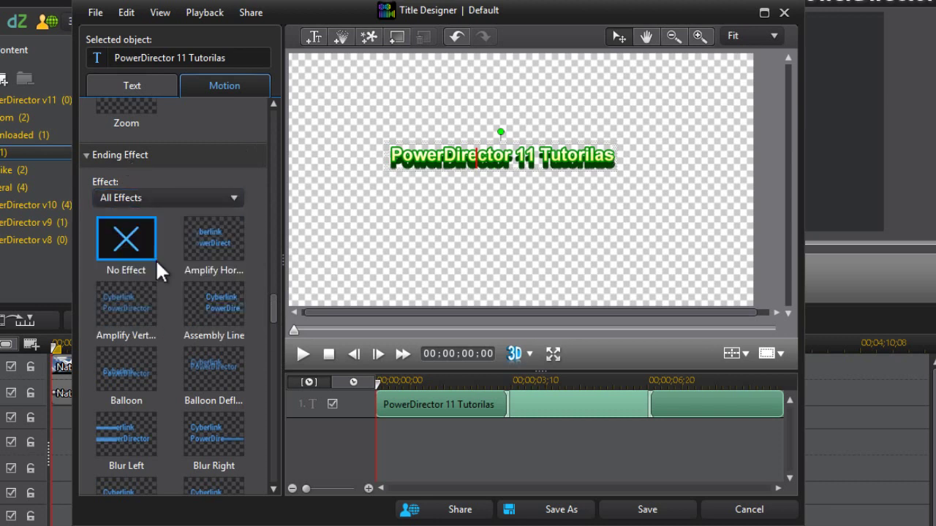
{"action": "left_click", "coordinate": [151, 205]}
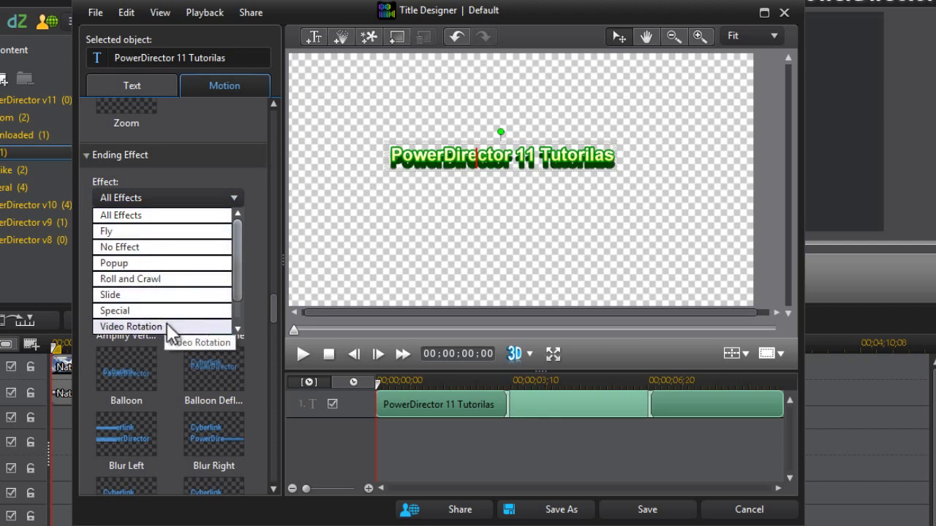
{"action": "left_click", "coordinate": [131, 226]}
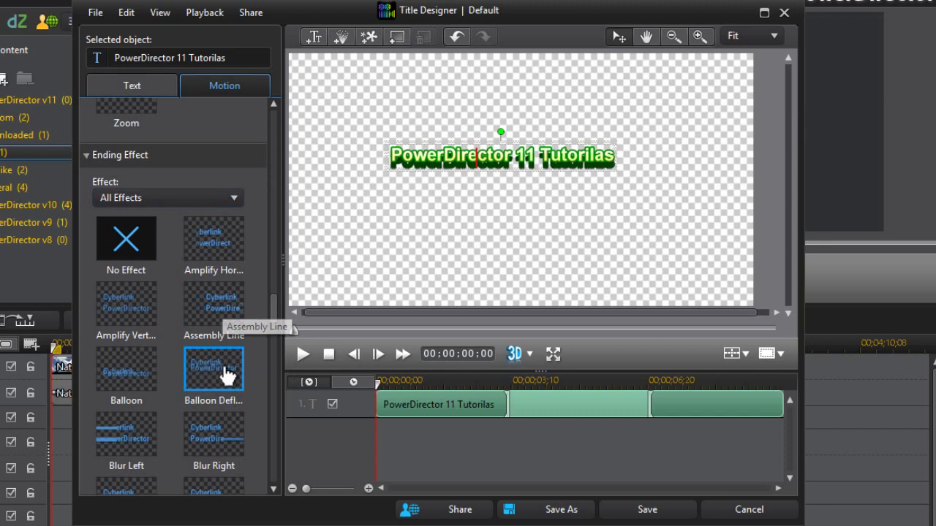
{"action": "left_click", "coordinate": [213, 307]}
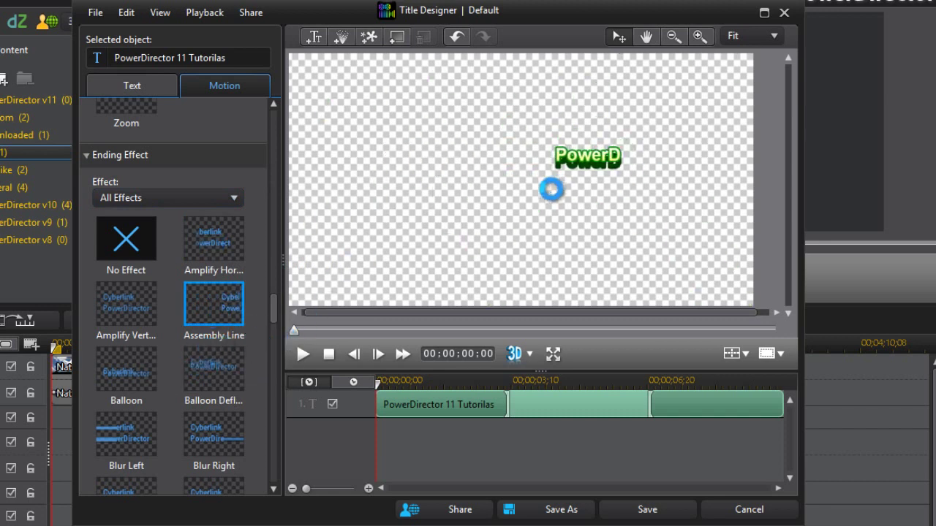
{"action": "left_click_drag", "start_coordinate": [275, 302], "coordinate": [283, 124]}
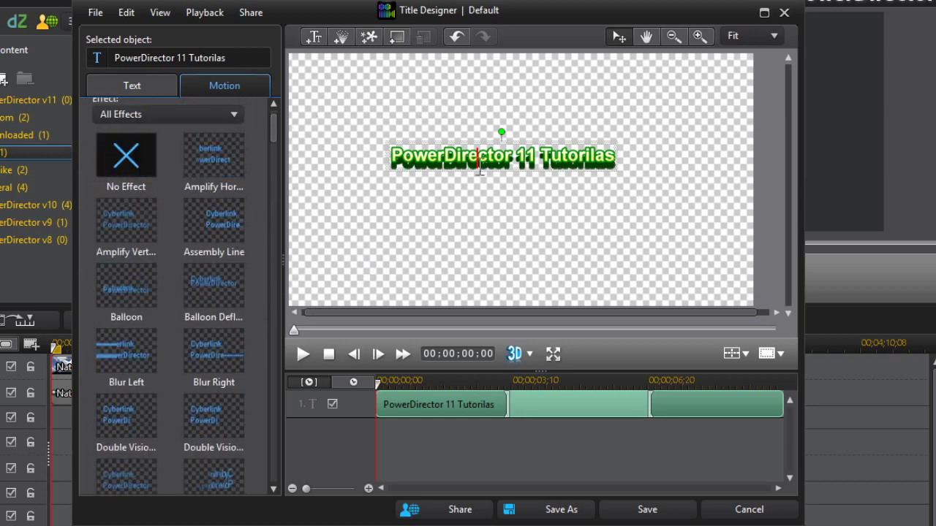
{"action": "left_click", "coordinate": [144, 80]}
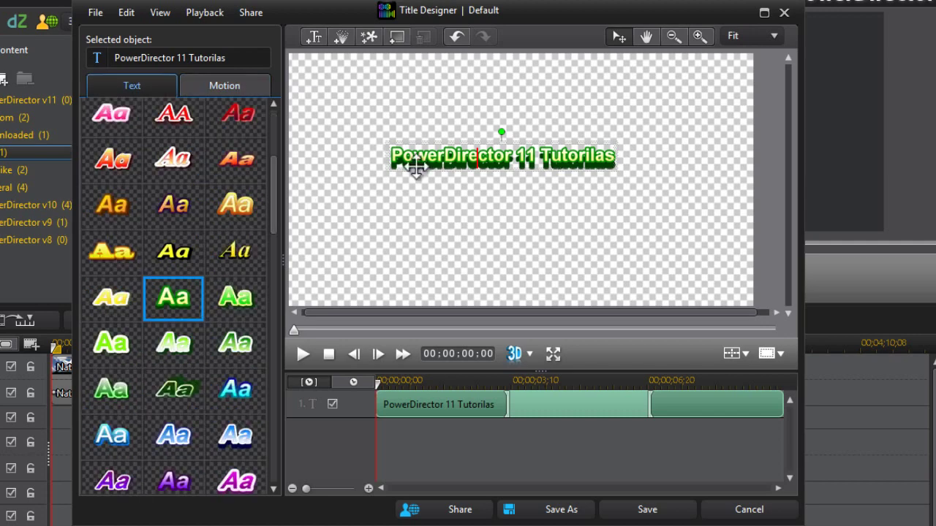
- Save the green Flocking/Assembly Line title as the custom template 'Tutorilas'
{"action": "left_click_drag", "start_coordinate": [278, 209], "coordinate": [285, 150]}
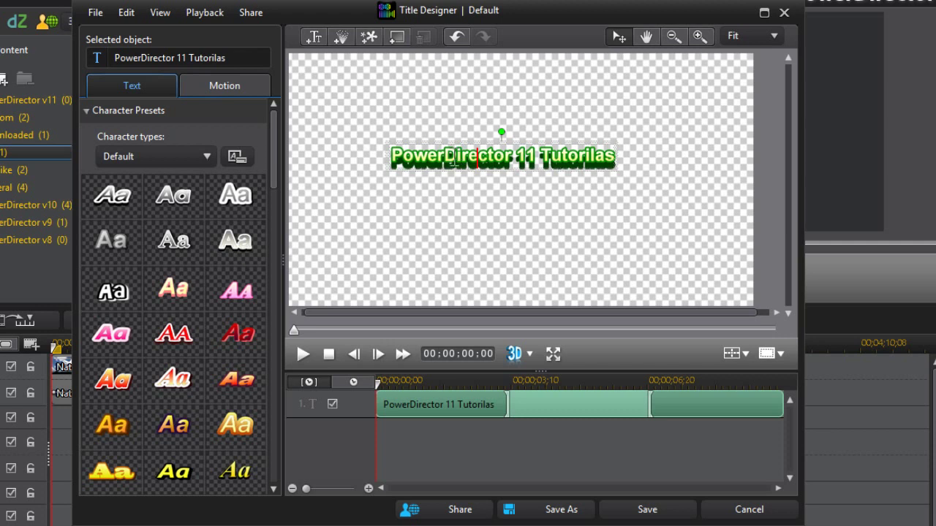
{"action": "left_click", "coordinate": [625, 512]}
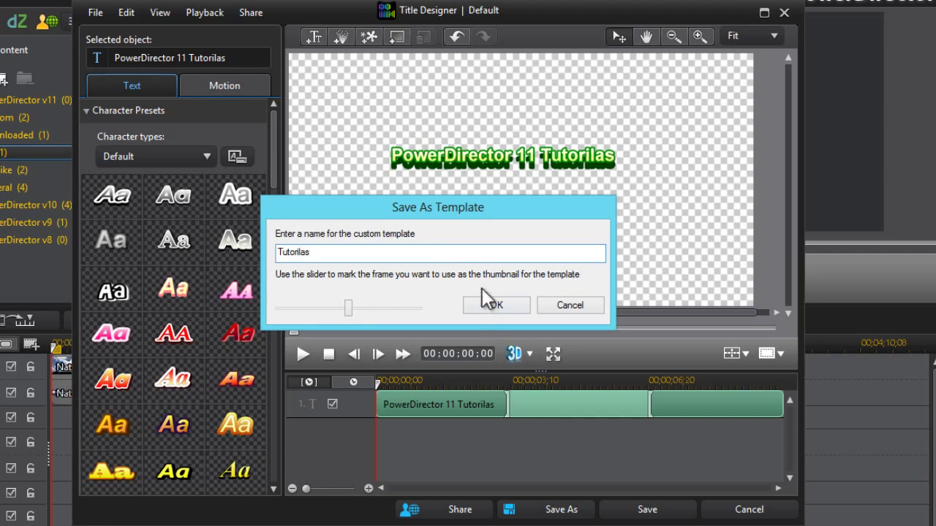
{"action": "left_click", "coordinate": [495, 306]}
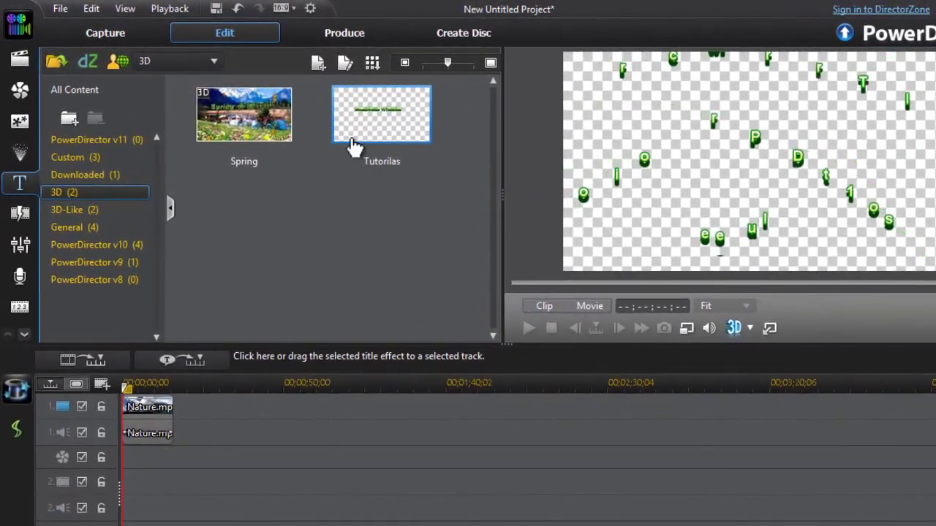
- Find Tutorilas in the 3D category and drag it onto track 2 at the timeline start
{"action": "left_click", "coordinate": [62, 210]}
{"action": "left_click", "coordinate": [59, 192]}
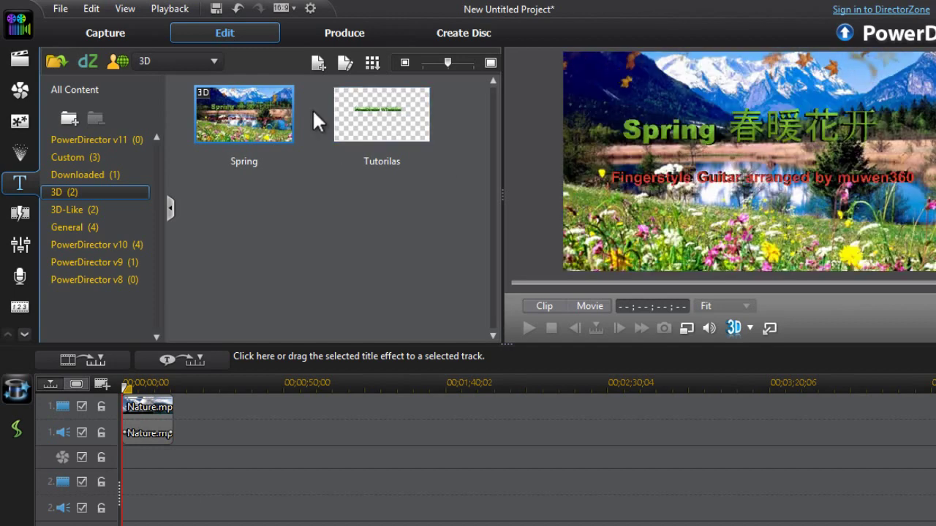
{"action": "left_click", "coordinate": [75, 210]}
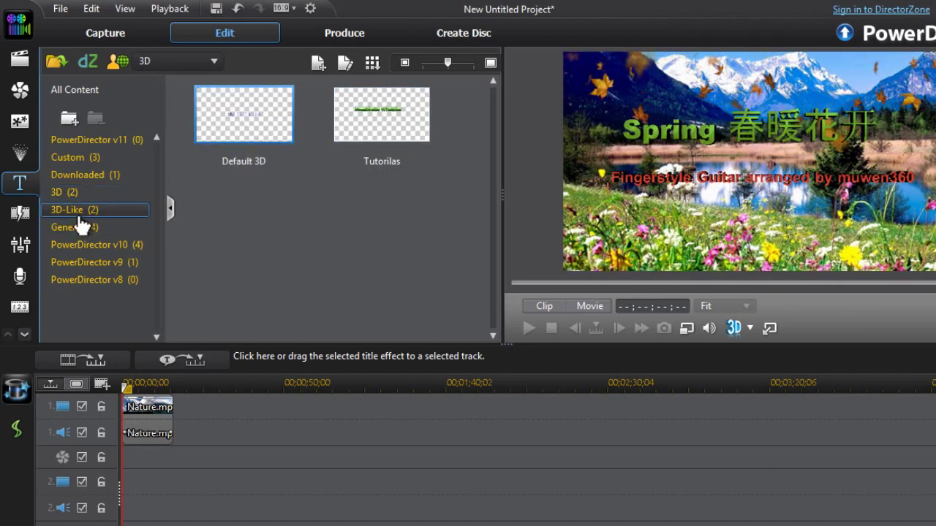
{"action": "left_click", "coordinate": [74, 192]}
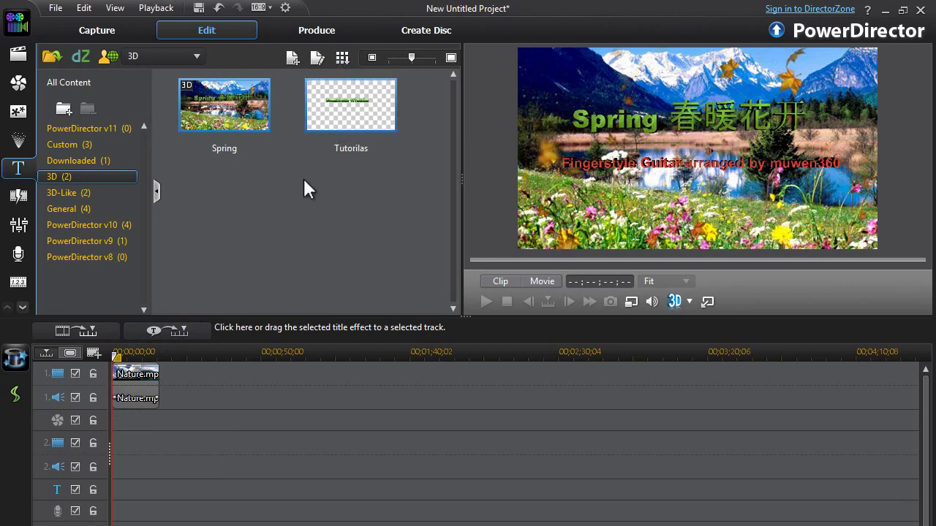
{"action": "left_click_drag", "start_coordinate": [341, 115], "coordinate": [116, 445]}
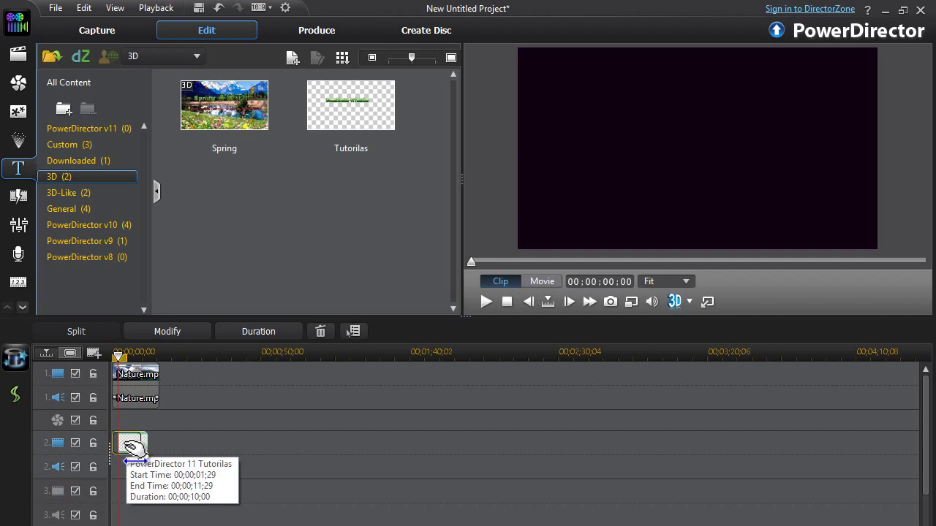
- Drag the Tutorilas title to the timeline start on track 2 and play a quick preview
{"action": "mouse_move", "coordinate": [120, 371]}
{"action": "left_mouse_down"}
{"action": "mouse_move", "coordinate": [119, 357]}
{"action": "mouse_move", "coordinate": [132, 358]}
{"action": "mouse_move", "coordinate": [103, 369]}
{"action": "left_mouse_up"}
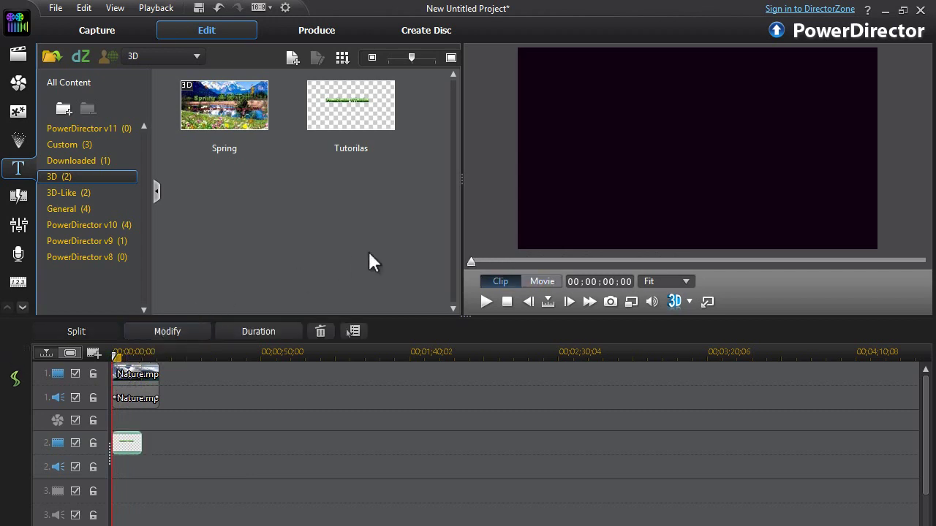
{"action": "left_click", "coordinate": [482, 298]}
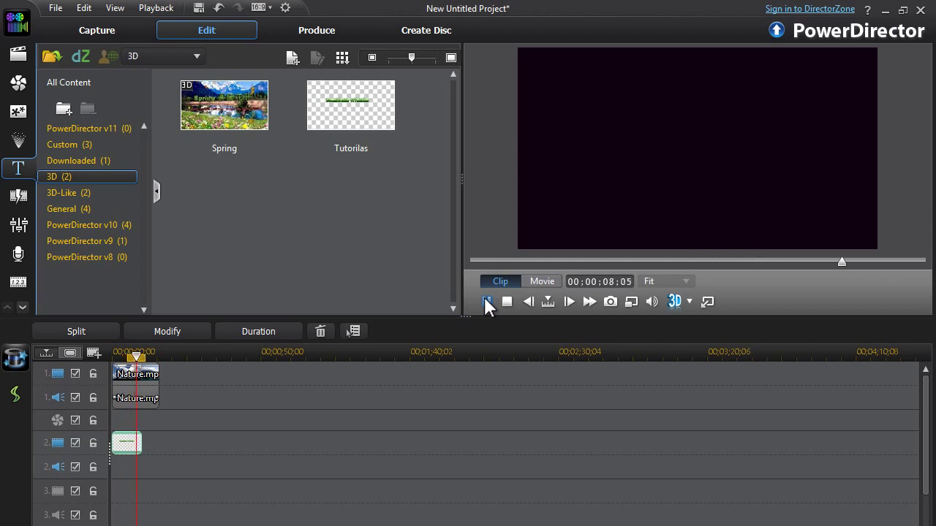
{"action": "left_click", "coordinate": [486, 301]}
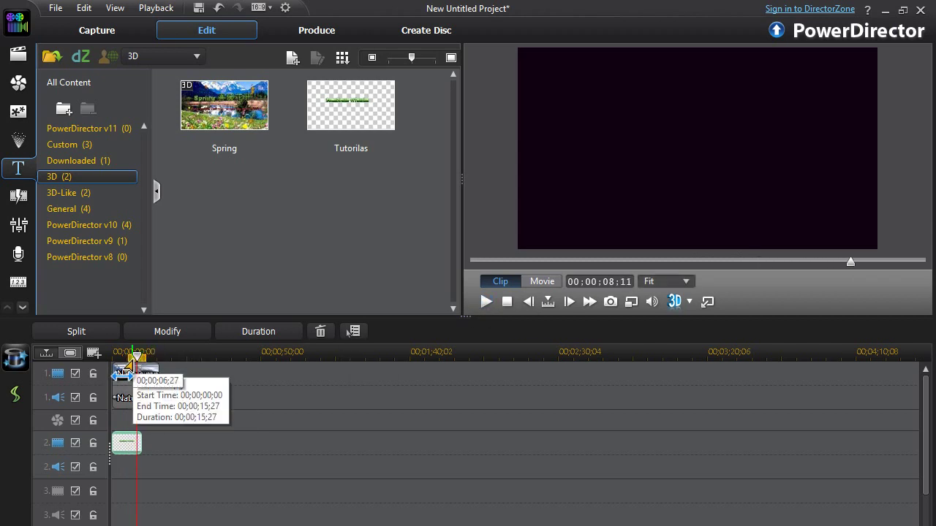
- Rewind to the start and preview the title clip alone for about six seconds, then select Nature.mpg
{"action": "left_click_drag", "start_coordinate": [134, 354], "coordinate": [117, 355]}
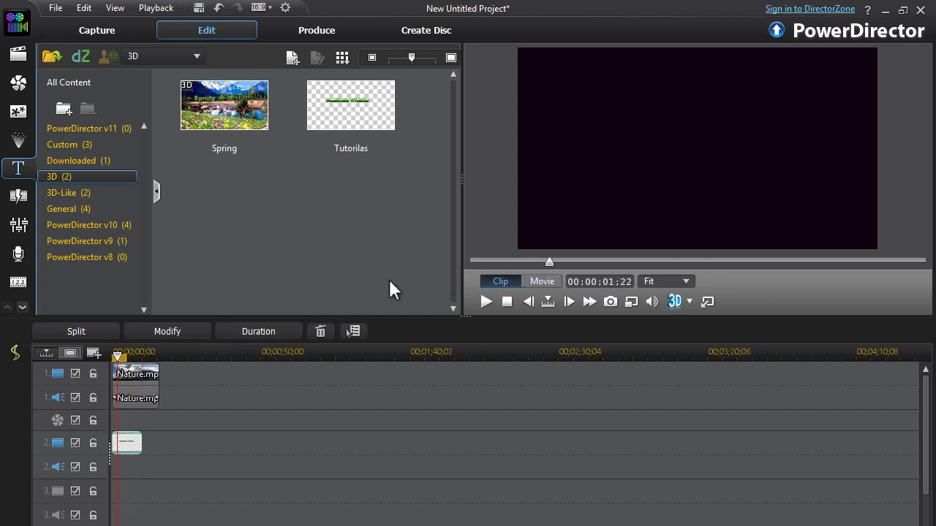
{"action": "left_click", "coordinate": [112, 355]}
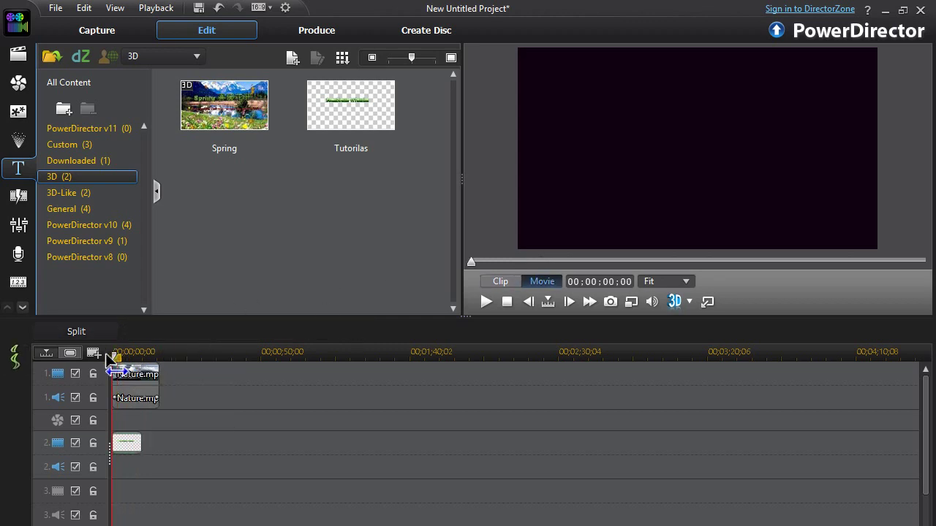
{"action": "left_click", "coordinate": [483, 284]}
{"action": "left_click", "coordinate": [484, 301]}
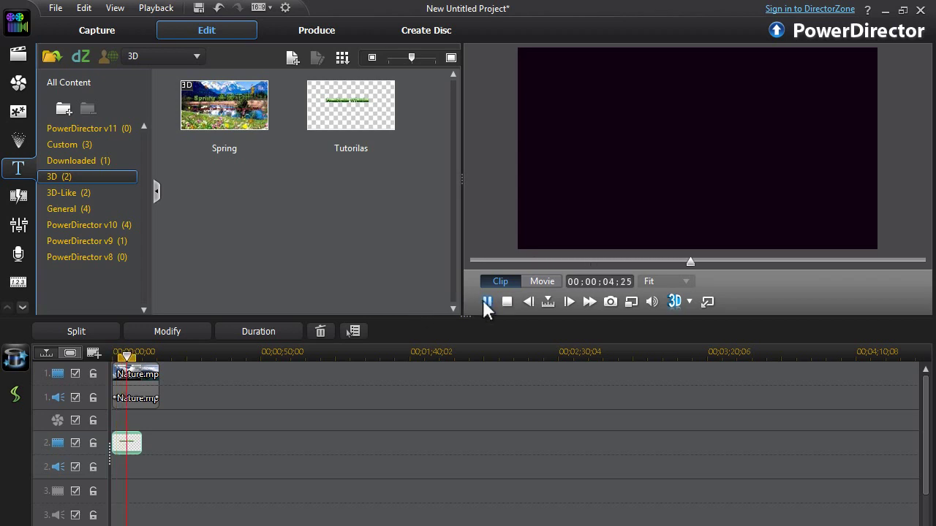
{"action": "left_click", "coordinate": [485, 302]}
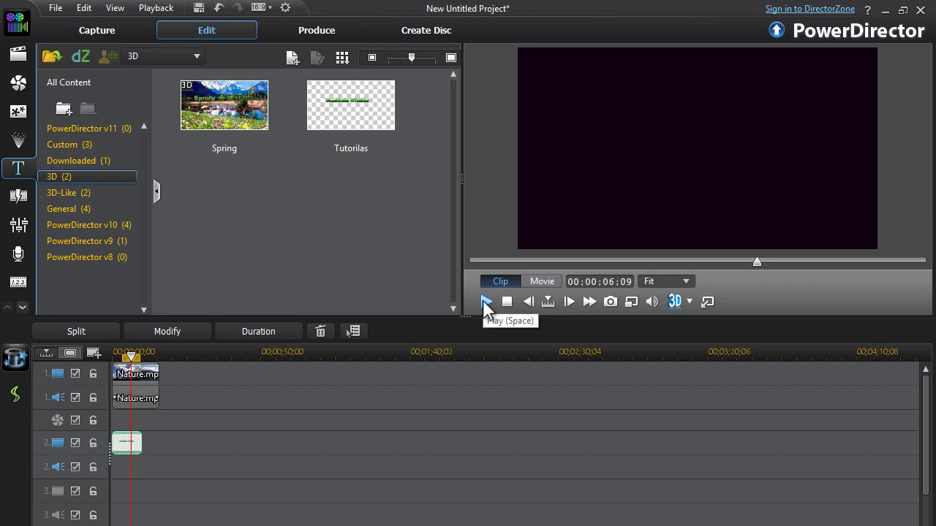
{"action": "left_click", "coordinate": [150, 376]}
- Nudge the Nature clip slightly later and shift the Tutorilas title further right on track 2
{"action": "left_click_drag", "start_coordinate": [167, 384], "coordinate": [174, 385]}
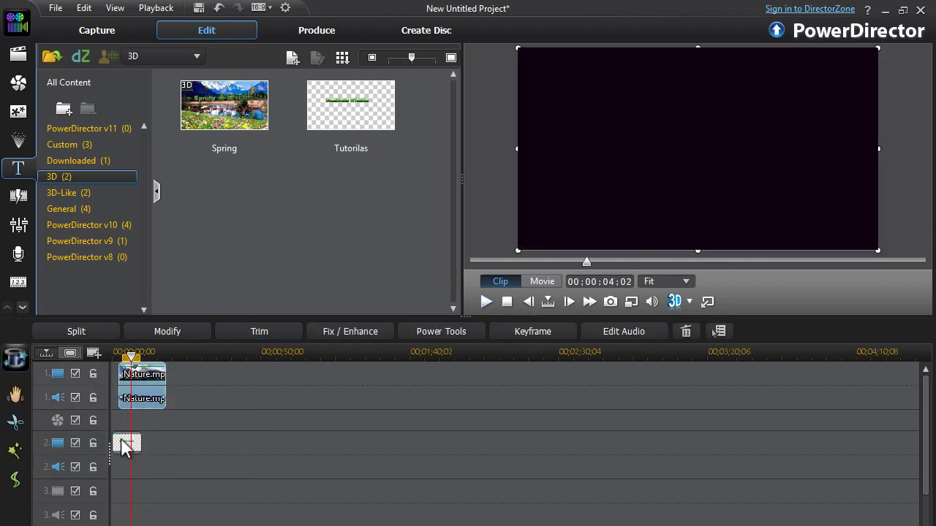
{"action": "left_click", "coordinate": [136, 444]}
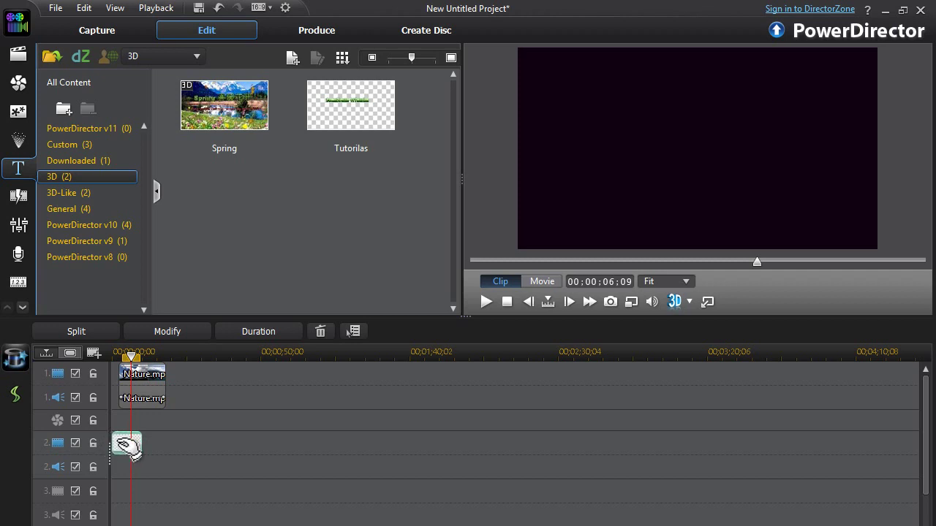
{"action": "mouse_move", "coordinate": [129, 447]}
{"action": "left_mouse_down"}
{"action": "mouse_move", "coordinate": [157, 445]}
{"action": "mouse_move", "coordinate": [146, 450]}
{"action": "left_mouse_up"}
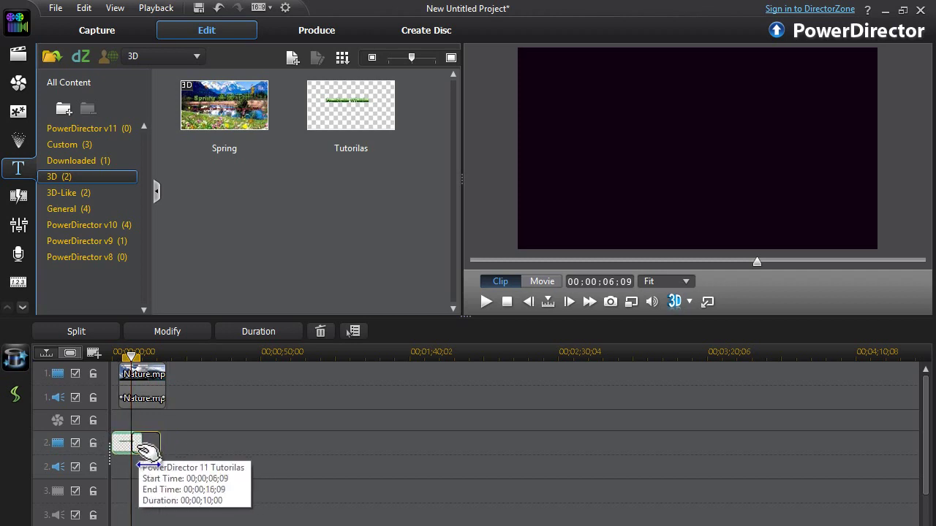
{"action": "mouse_move", "coordinate": [146, 448]}
{"action": "left_mouse_down"}
{"action": "mouse_move", "coordinate": [167, 448]}
{"action": "mouse_move", "coordinate": [158, 446]}
{"action": "left_mouse_up"}
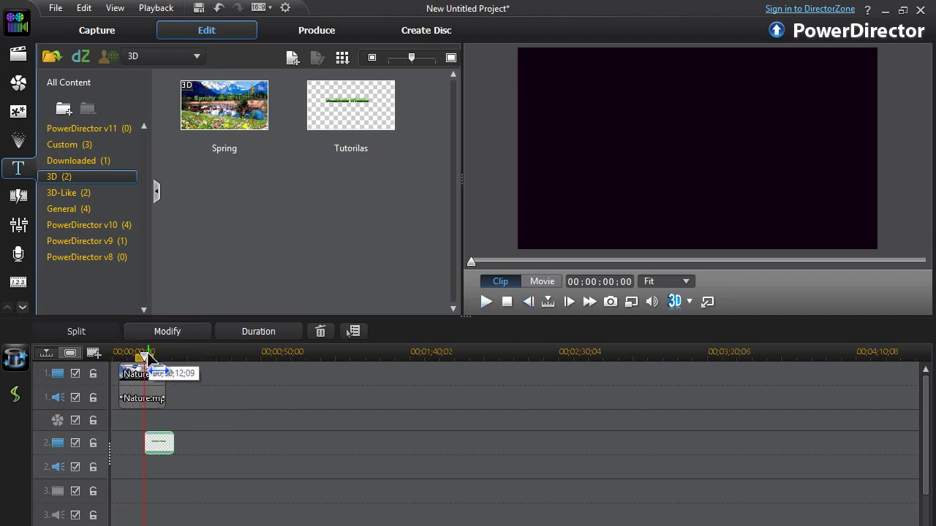
- Play the whole movie from the start through to about 17 seconds
{"action": "left_click_drag", "start_coordinate": [146, 357], "coordinate": [119, 356]}
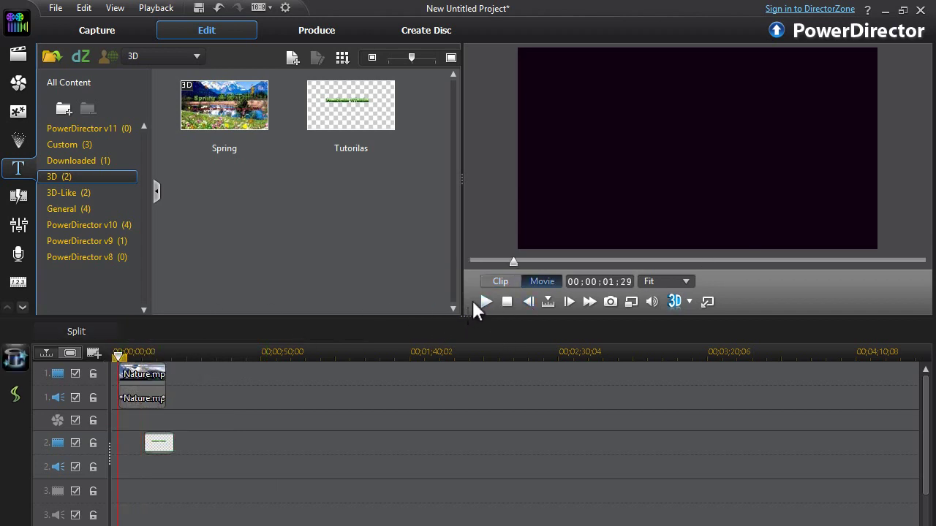
{"action": "left_click", "coordinate": [484, 301]}
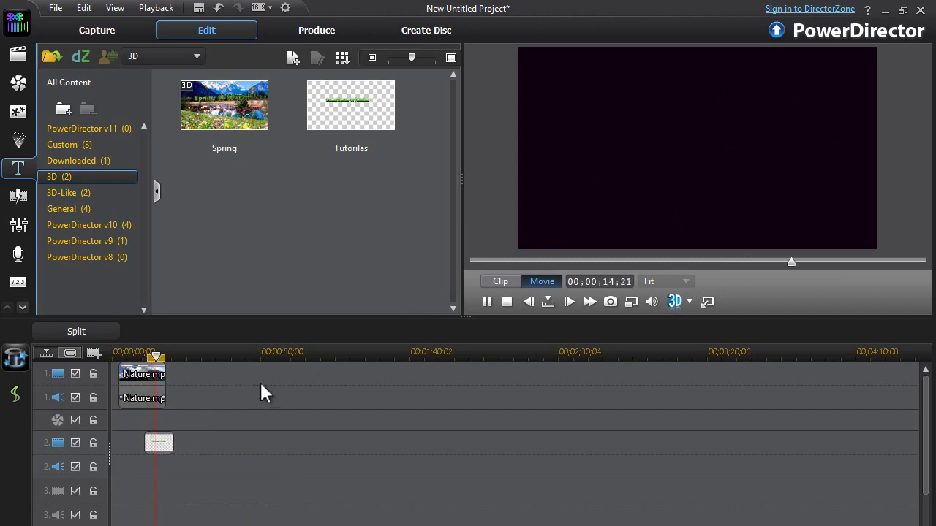
{"action": "left_click", "coordinate": [486, 301]}
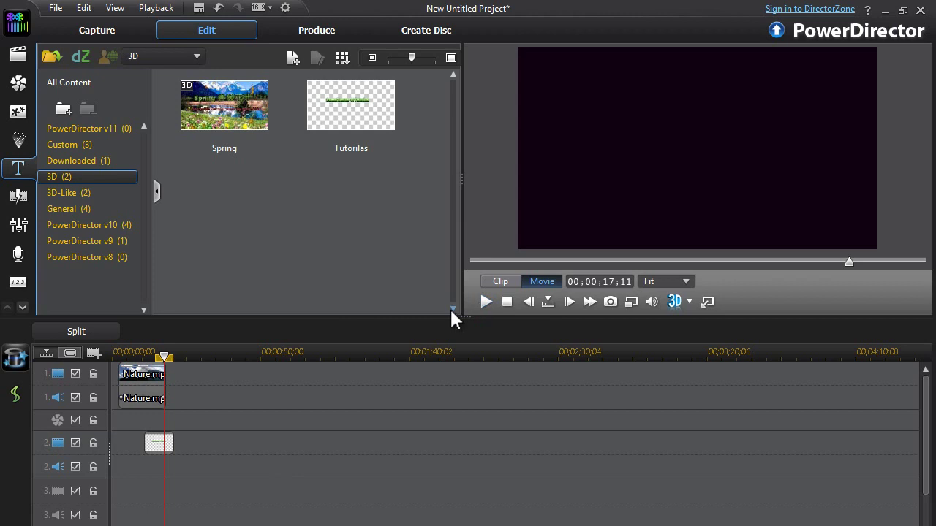